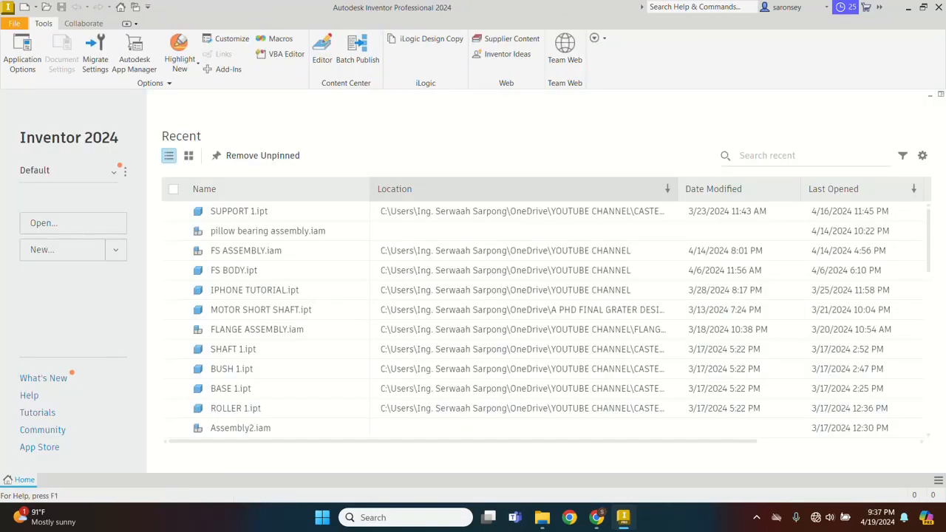
Create Part1 from the Metric Standard (mm).ipt template and start Sketch1 on the XY plane.
{"action": "key", "text": "ctrl+n"}
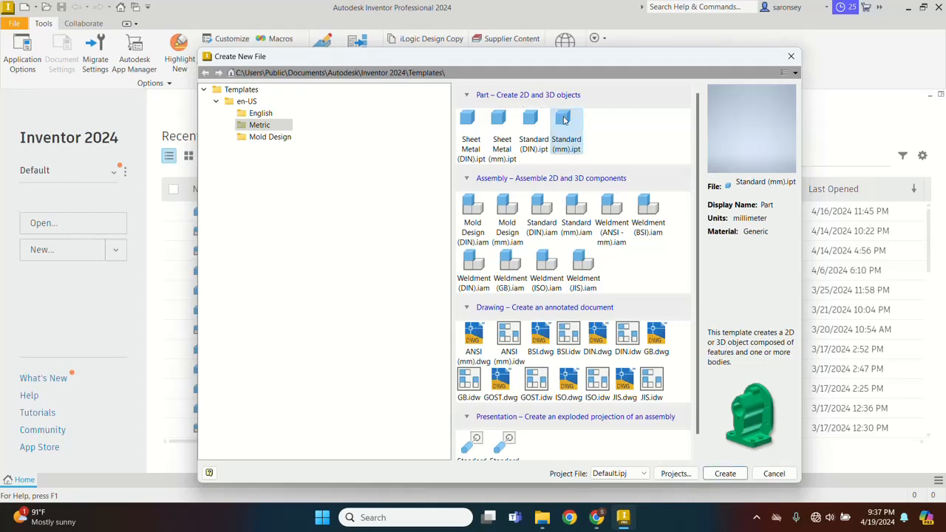
{"action": "left_click", "coordinate": [726, 474]}
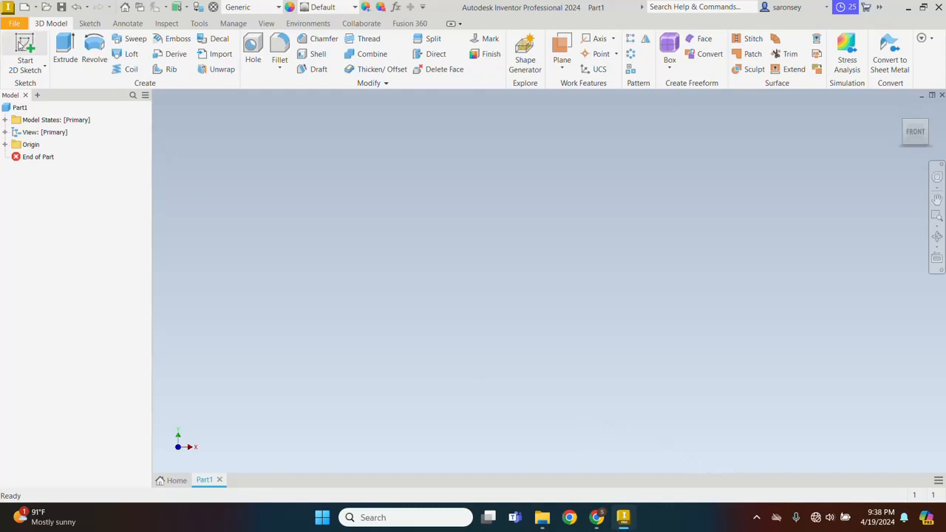
{"action": "left_click", "coordinate": [22, 46]}
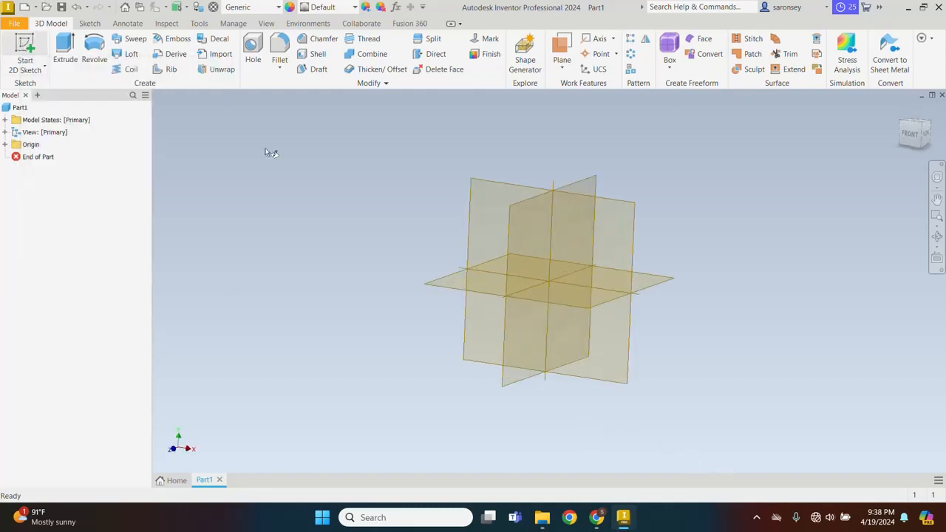
{"action": "left_click", "coordinate": [502, 182]}
{"action": "mouse_move", "coordinate": [498, 182]}
{"action": "middle_mouse_down"}
{"action": "mouse_move", "coordinate": [513, 224]}
{"action": "mouse_move", "coordinate": [514, 325]}
{"action": "middle_mouse_up"}
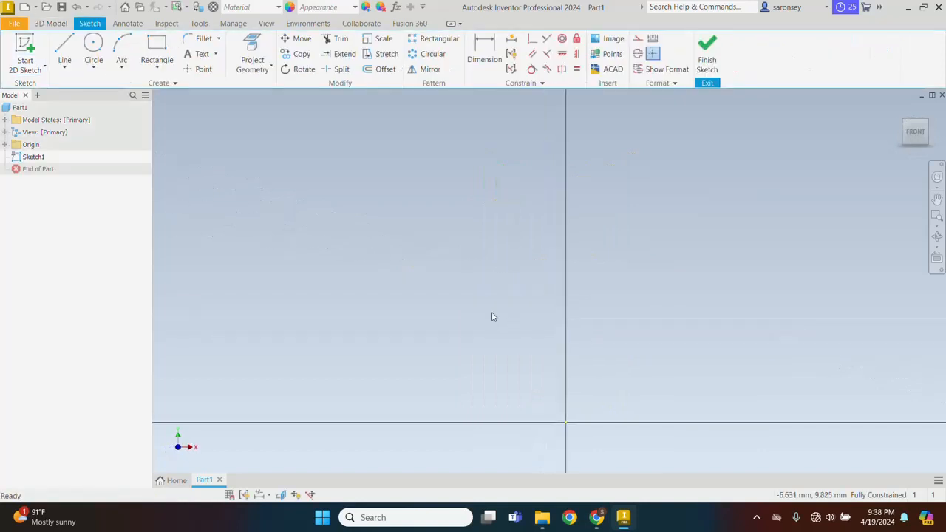
Draw a centre-point circle about 20 mm across, left of the vertical axis.
{"action": "middle_click_drag", "start_coordinate": [350, 232], "coordinate": [393, 240]}
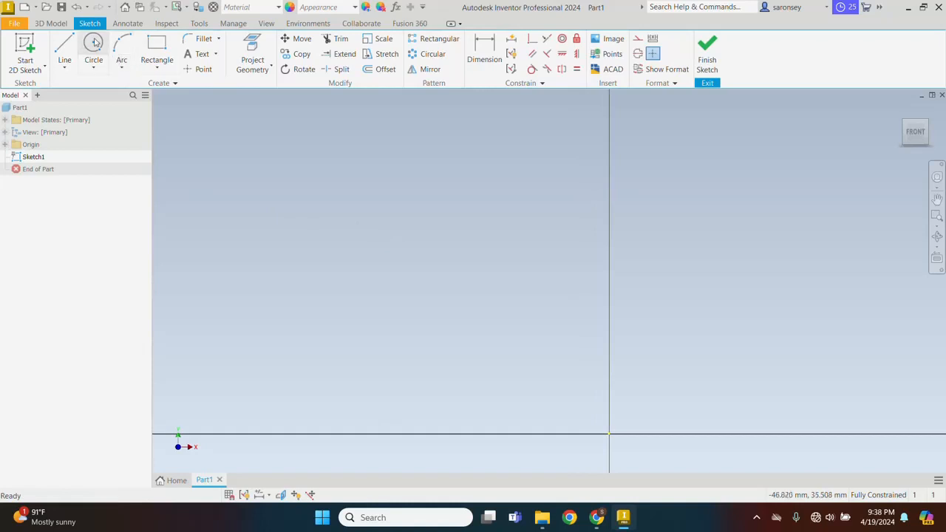
{"action": "left_click", "coordinate": [94, 44]}
{"action": "left_click", "coordinate": [394, 250]}
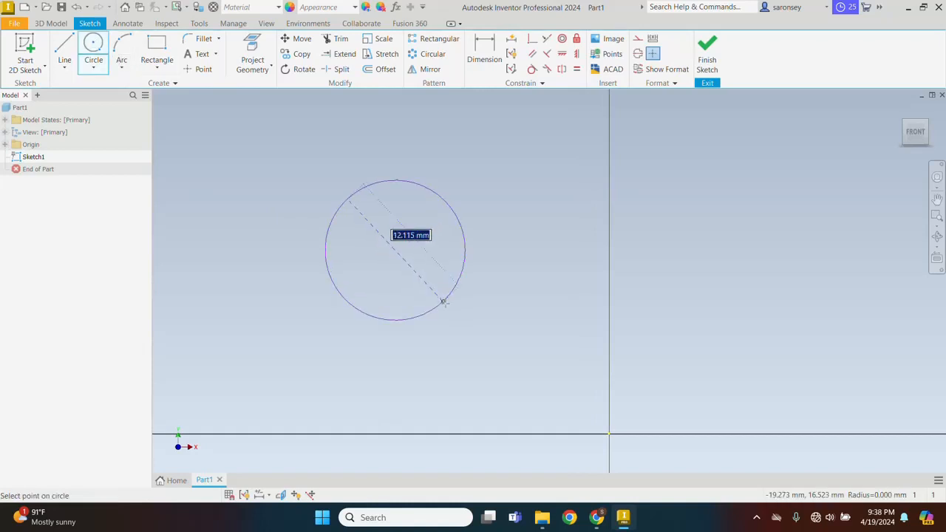
{"action": "left_click", "coordinate": [469, 331]}
Draw a two-point centre square centred on the vertical axis, overlapping the circle.
{"action": "left_click", "coordinate": [157, 67]}
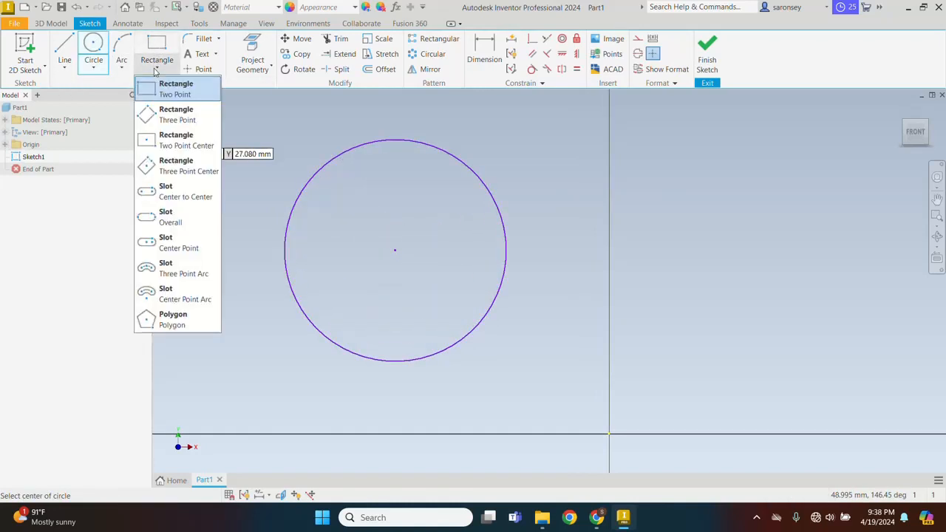
{"action": "left_click", "coordinate": [192, 140]}
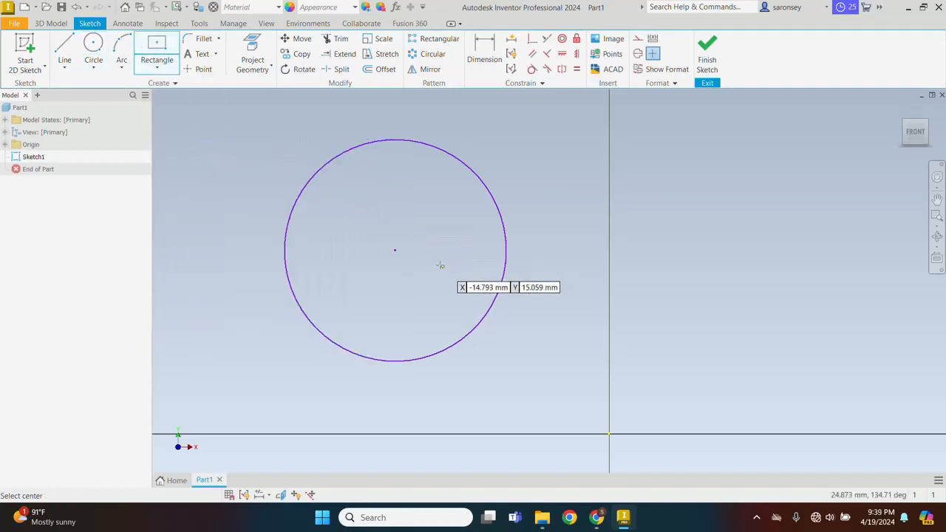
{"action": "left_click", "coordinate": [591, 221]}
{"action": "left_click", "coordinate": [712, 336]}
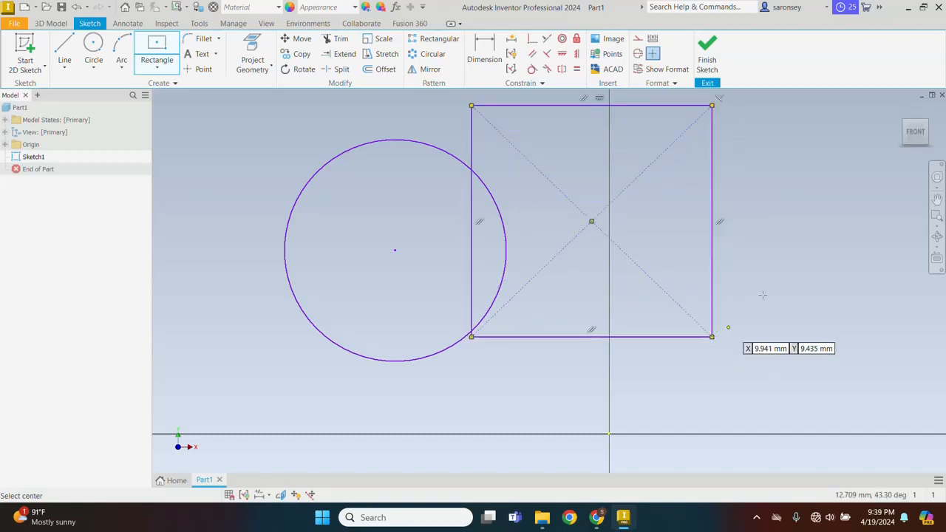
{"action": "right_click", "coordinate": [748, 201]}
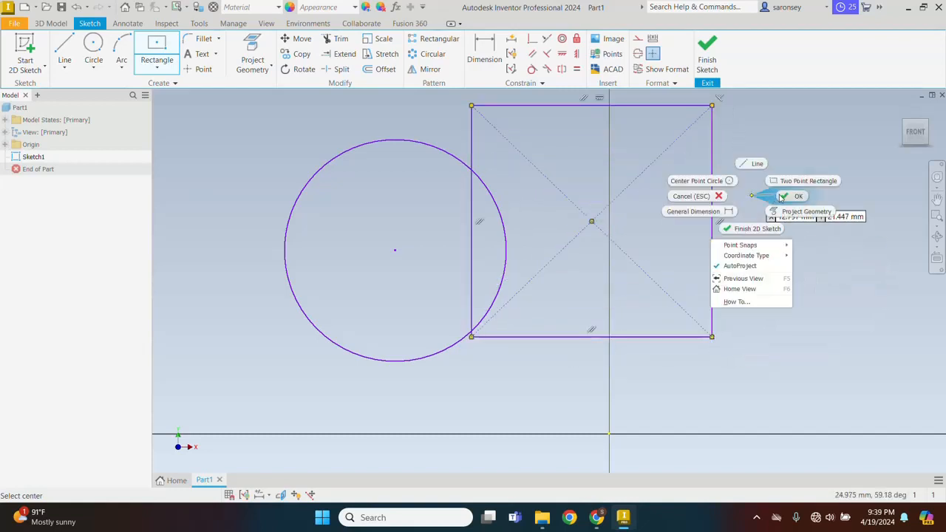
{"action": "left_click", "coordinate": [779, 198]}
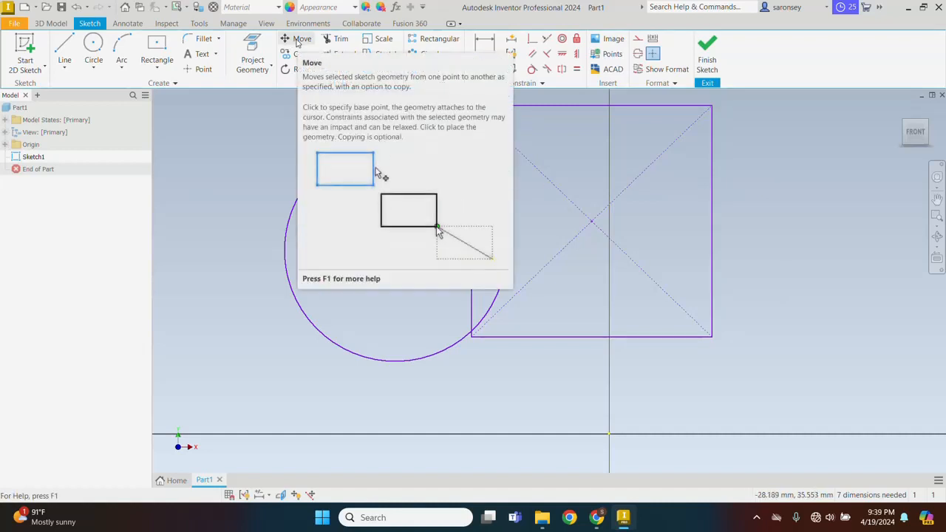
Move the circle from its centre point onto the square's centre point.
{"action": "left_click", "coordinate": [297, 43]}
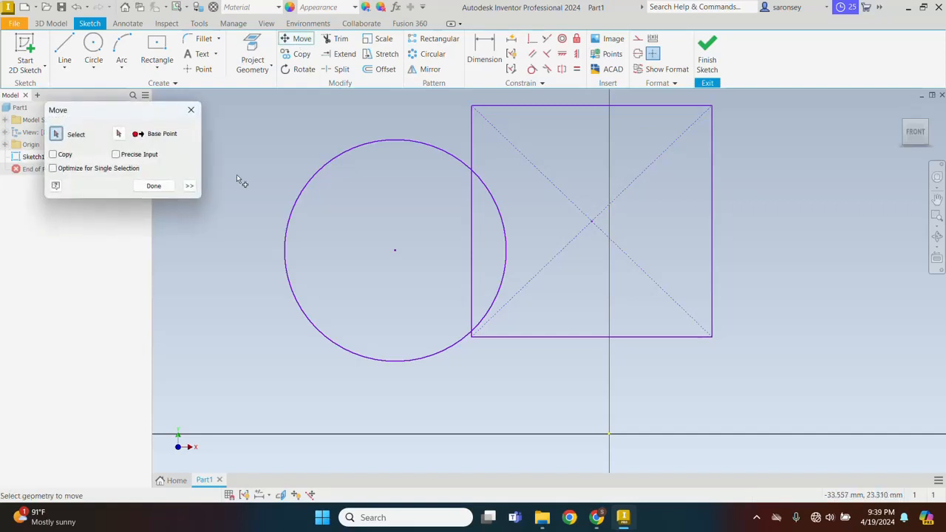
{"action": "left_click", "coordinate": [332, 169]}
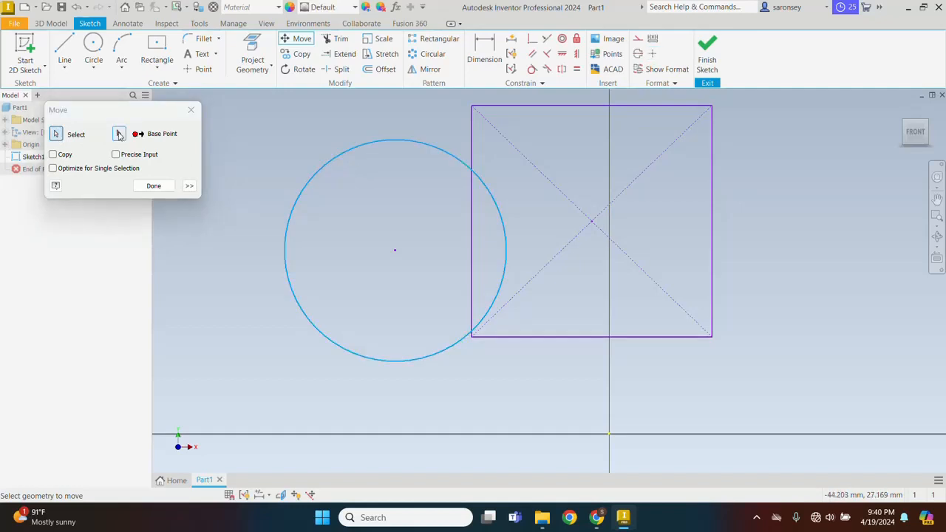
{"action": "left_click", "coordinate": [119, 135]}
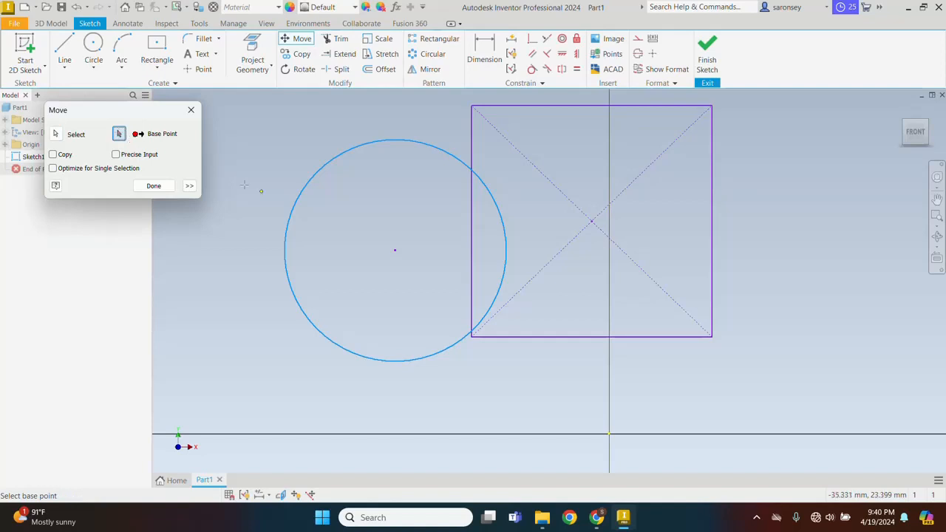
{"action": "left_click", "coordinate": [395, 251]}
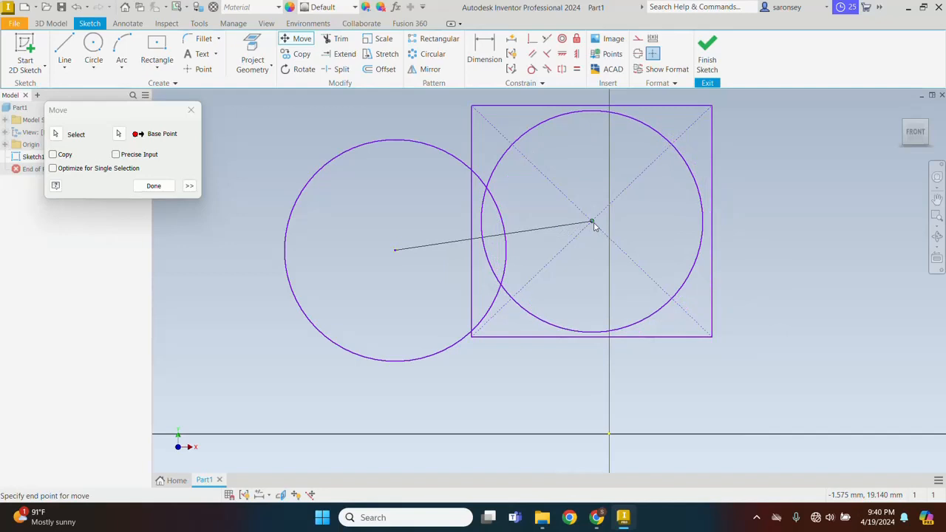
{"action": "left_click", "coordinate": [593, 222]}
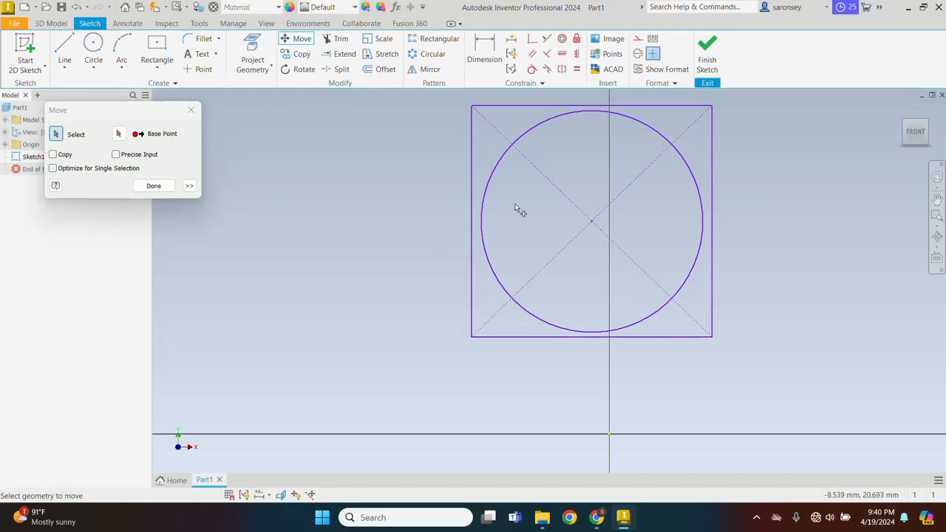
Copy the inscribed circle from its centre to a spot left of the square.
{"action": "left_click", "coordinate": [500, 168]}
{"action": "left_click", "coordinate": [119, 133]}
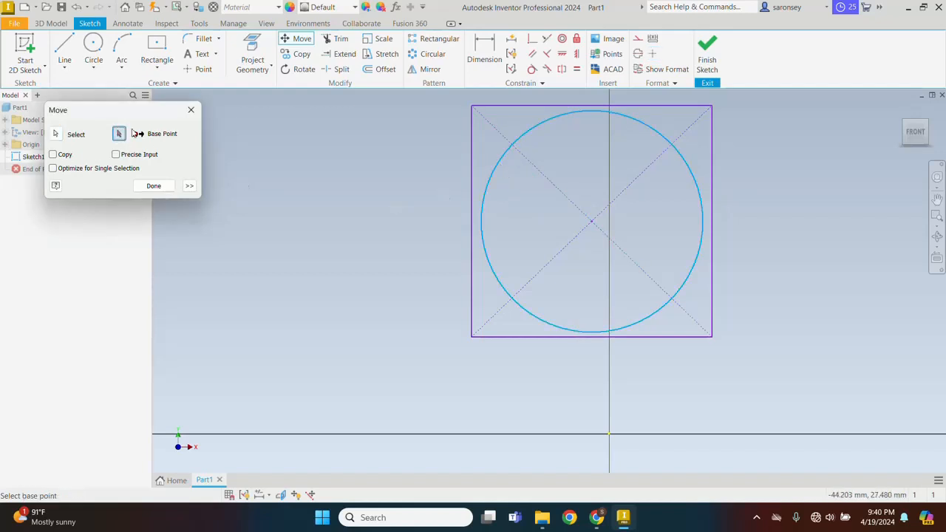
{"action": "left_click", "coordinate": [591, 222]}
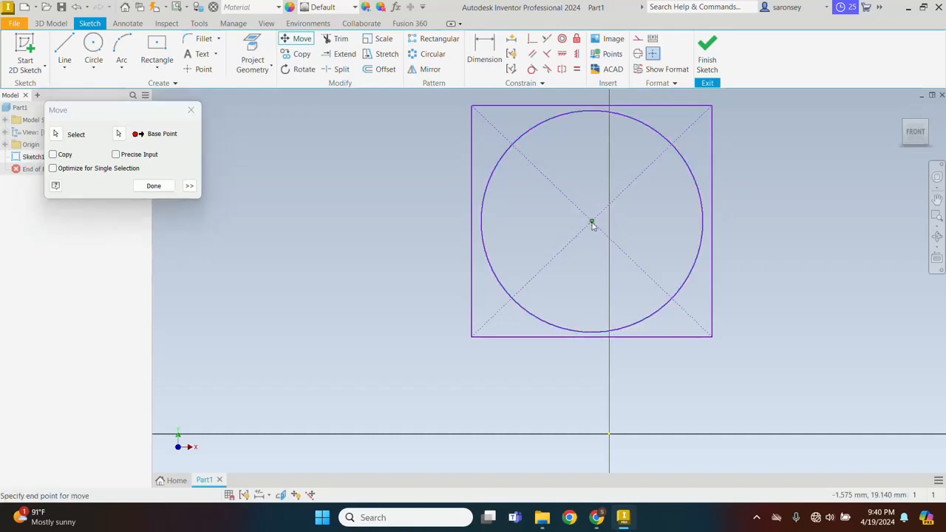
{"action": "left_click", "coordinate": [53, 155]}
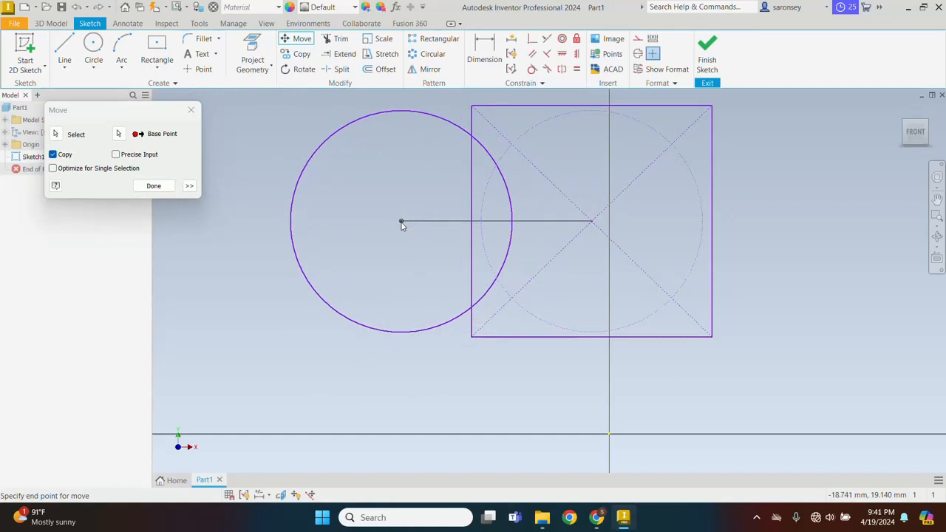
{"action": "left_click", "coordinate": [371, 222]}
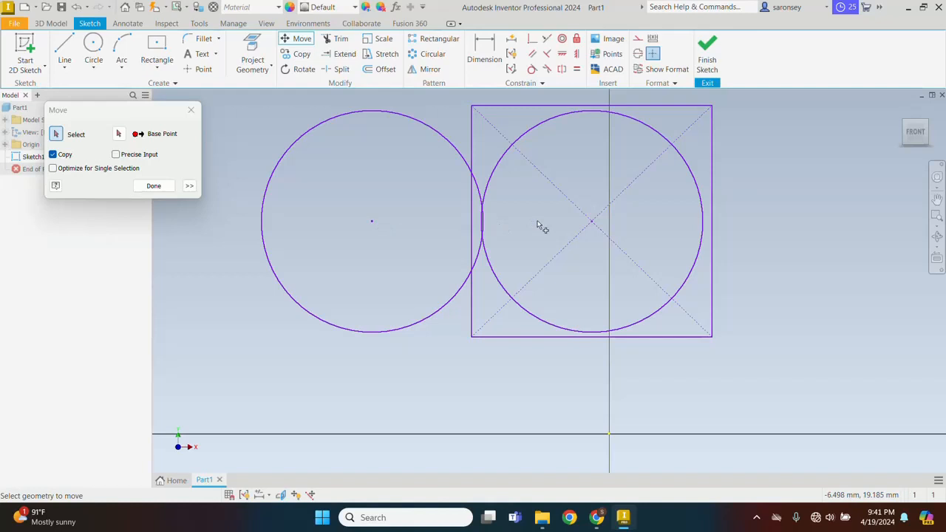
{"action": "left_click", "coordinate": [154, 186]}
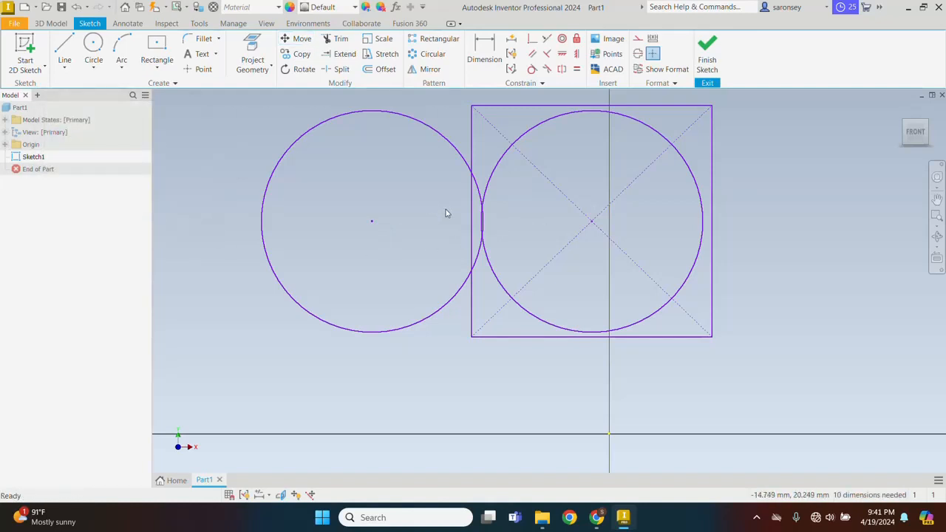
Delete the extra circle copy on the left.
{"action": "left_click", "coordinate": [437, 131]}
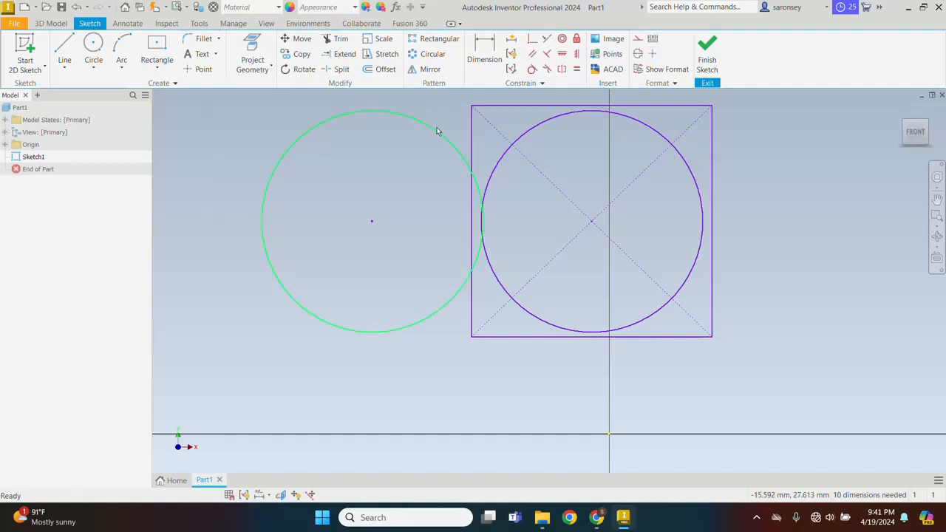
{"action": "key", "text": "Delete"}
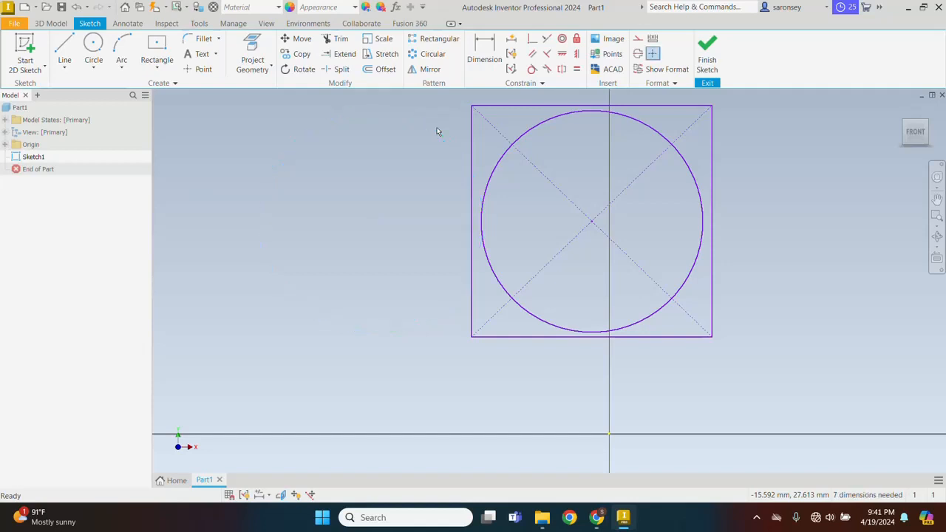
{"action": "left_click", "coordinate": [343, 284]}
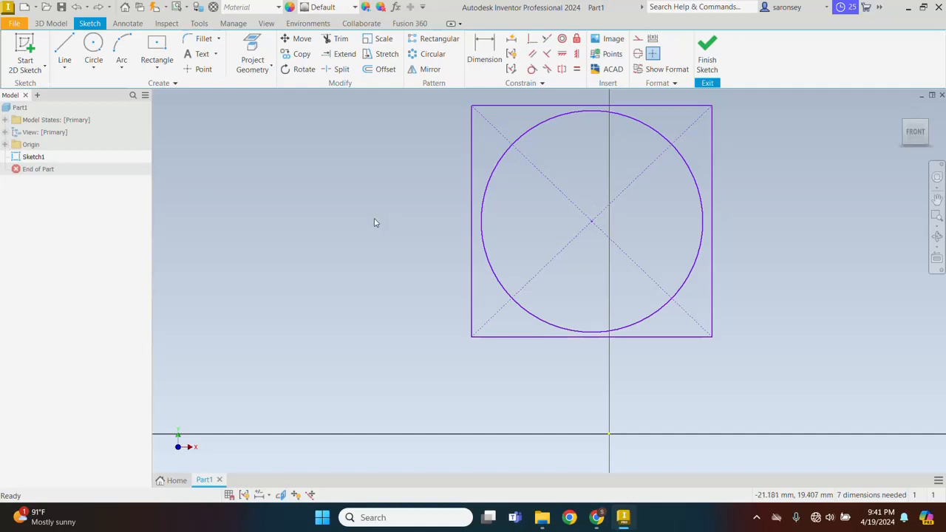
Move the square and circle together down and left, using the square's centre as base point.
{"action": "left_click", "coordinate": [308, 42]}
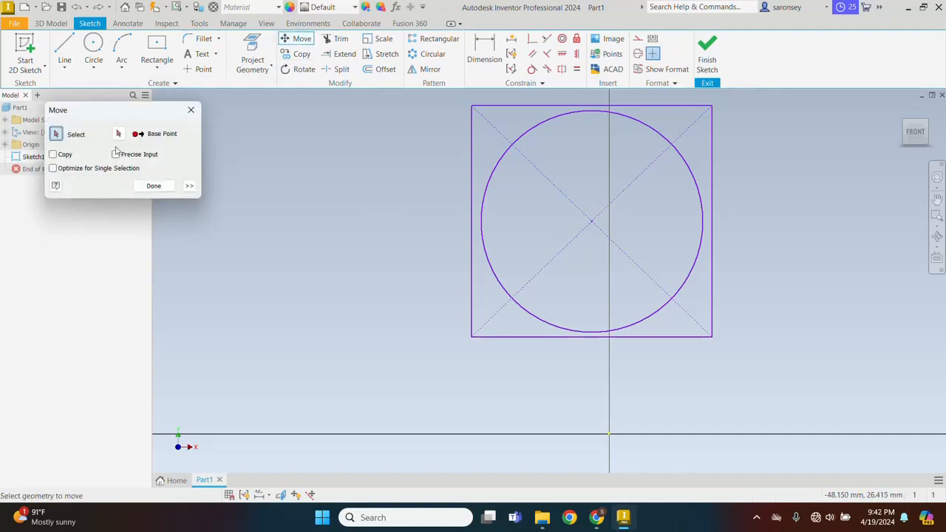
{"action": "mouse_move", "coordinate": [459, 94]}
{"action": "left_mouse_down"}
{"action": "mouse_move", "coordinate": [771, 288]}
{"action": "mouse_move", "coordinate": [767, 374]}
{"action": "left_mouse_up"}
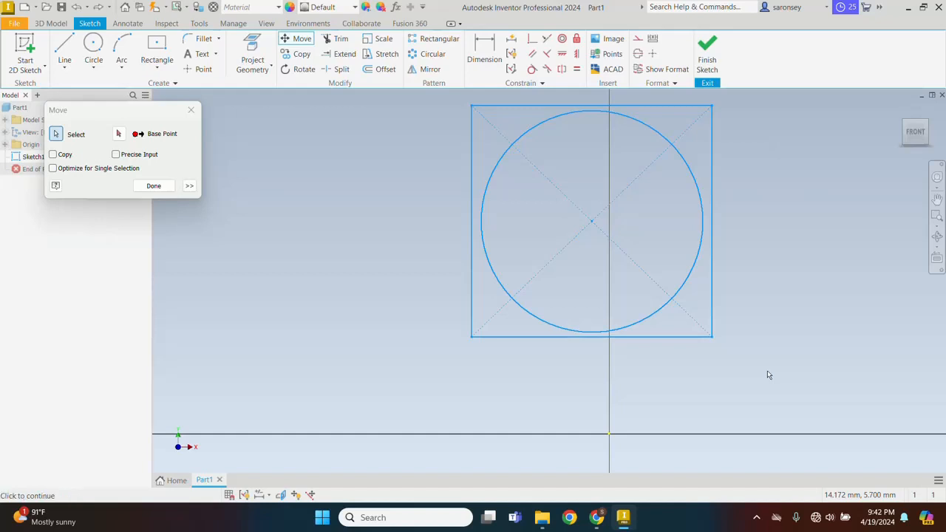
{"action": "left_click", "coordinate": [118, 134]}
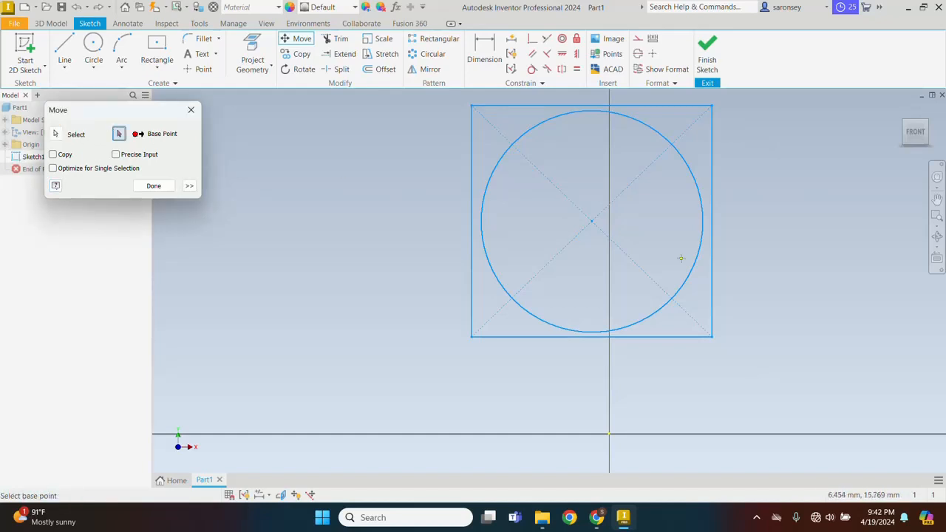
{"action": "left_click", "coordinate": [590, 221]}
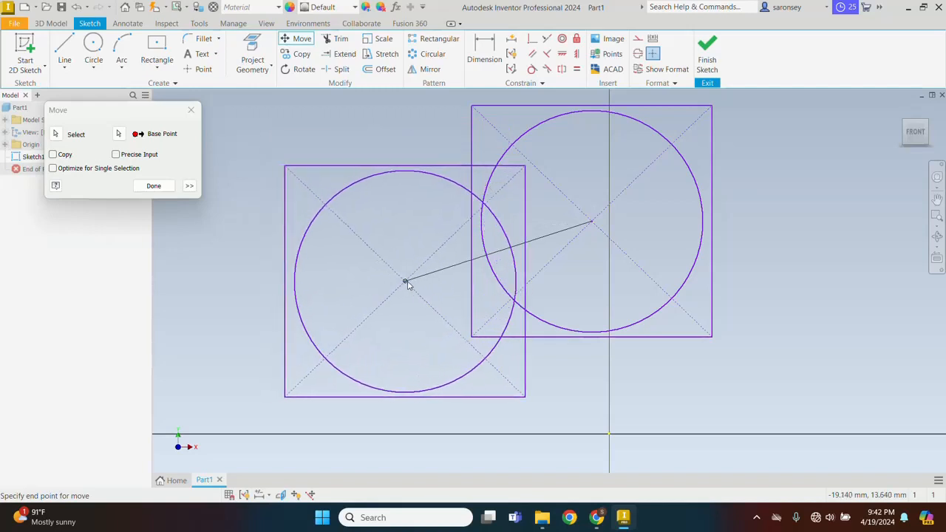
{"action": "left_click", "coordinate": [416, 285]}
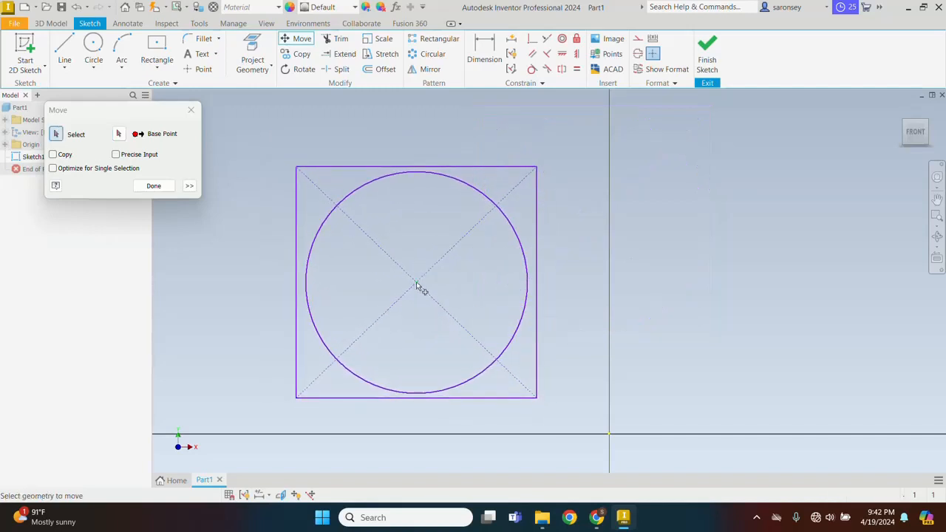
{"action": "left_click", "coordinate": [153, 186]}
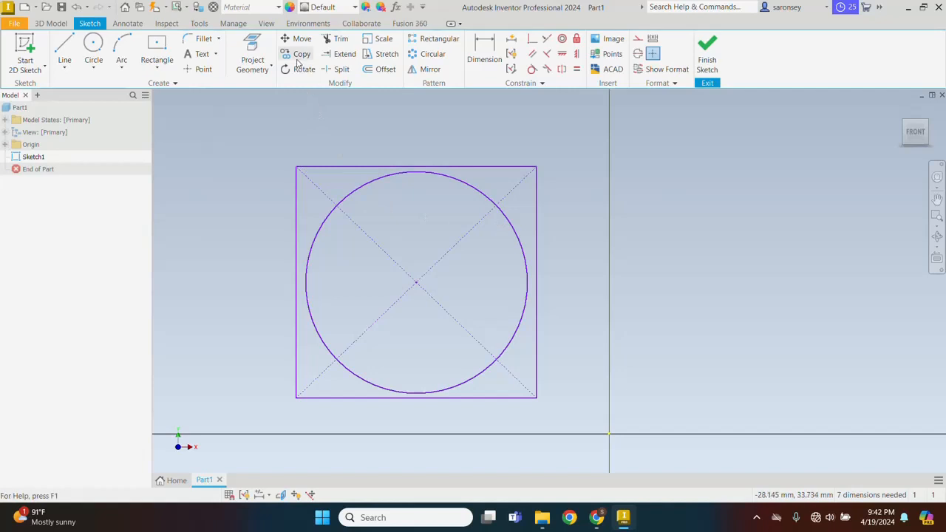
Draw a small circle centred on the square's top-left corner.
{"action": "left_click", "coordinate": [95, 46]}
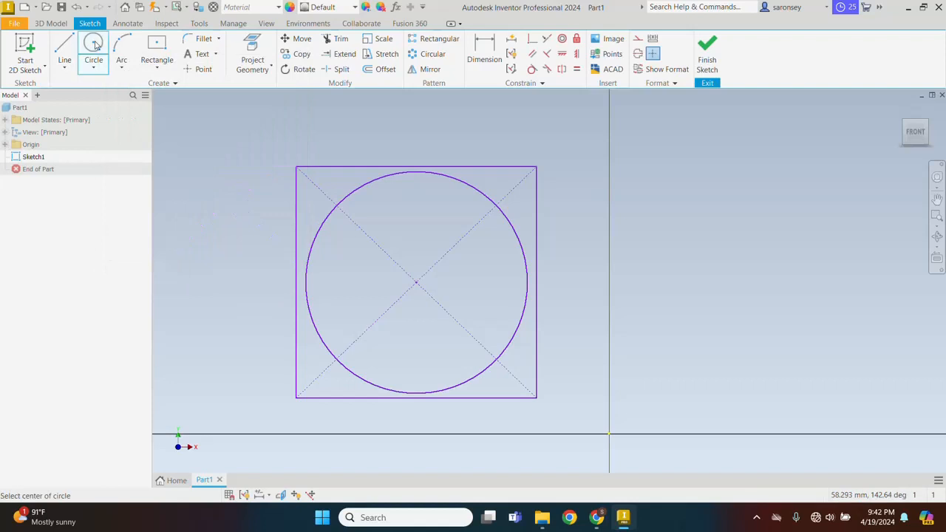
{"action": "left_click", "coordinate": [296, 166]}
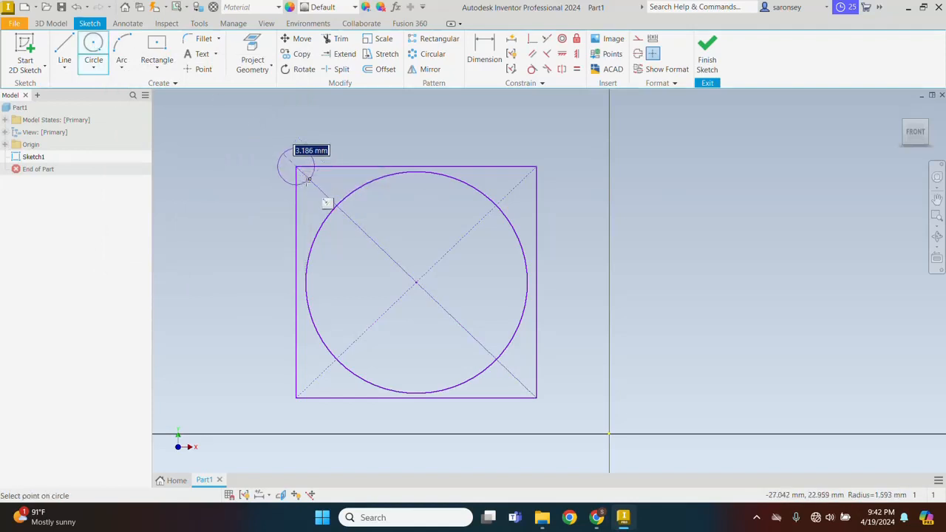
{"action": "left_click", "coordinate": [310, 181]}
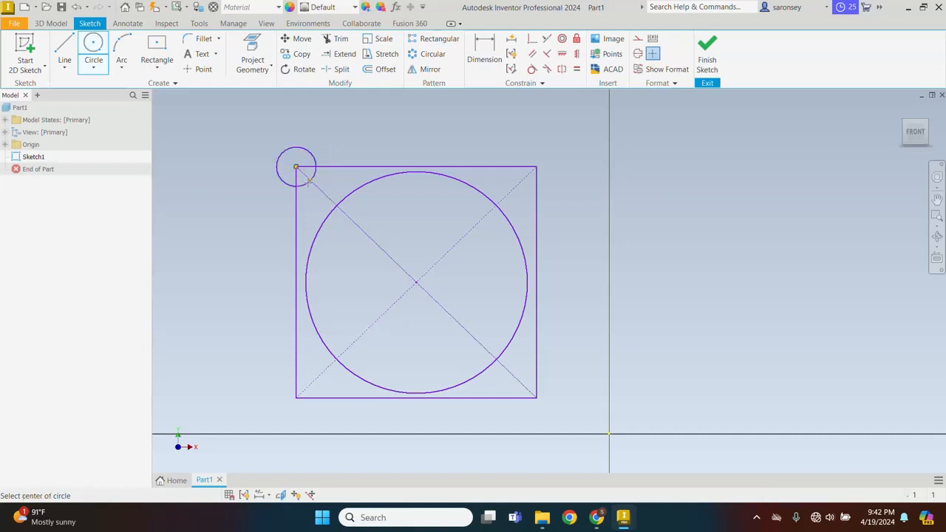
Copy the small circle onto the top-right, bottom-right and bottom-left corners.
{"action": "left_click", "coordinate": [302, 55]}
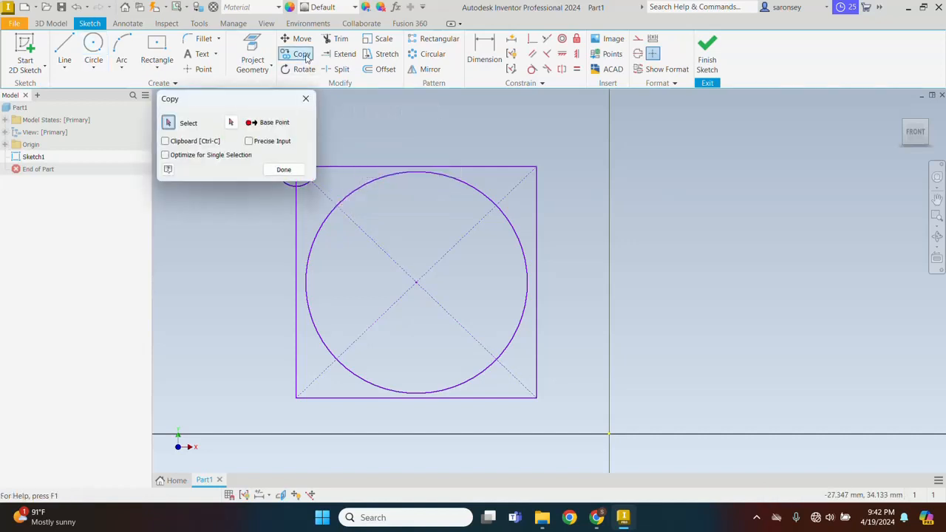
{"action": "left_click_drag", "start_coordinate": [275, 102], "coordinate": [210, 99]}
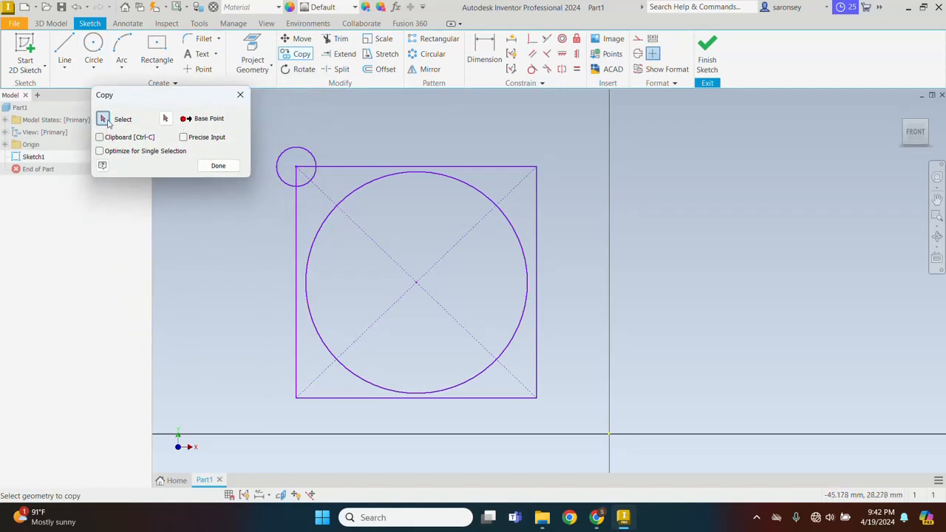
{"action": "left_click", "coordinate": [287, 160]}
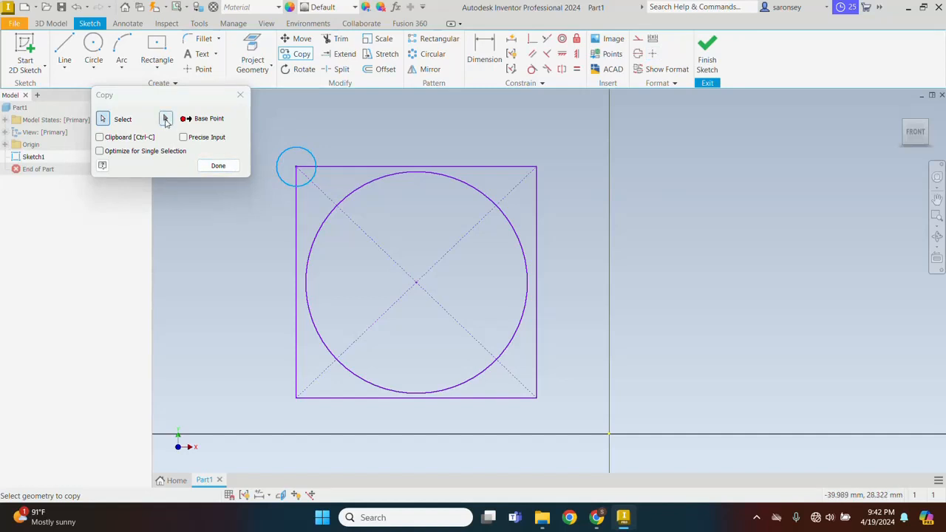
{"action": "left_click", "coordinate": [166, 120]}
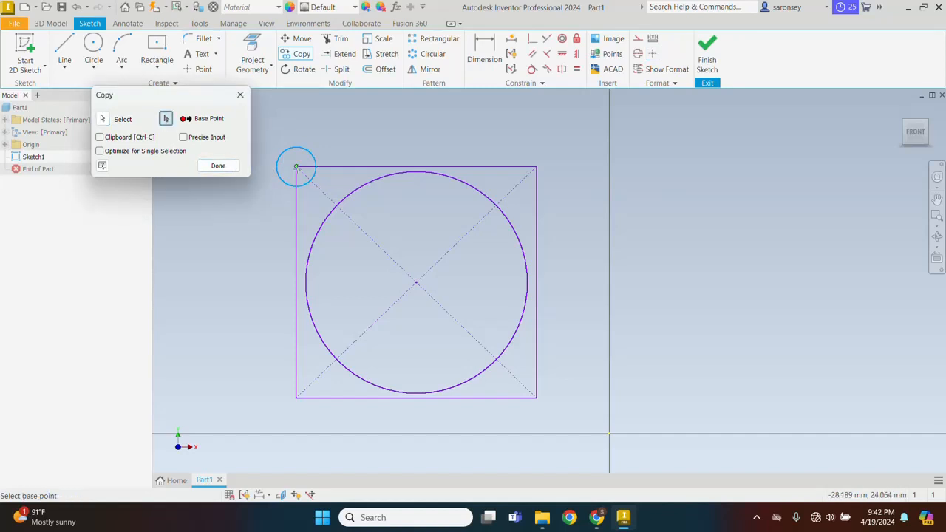
{"action": "left_click", "coordinate": [296, 167]}
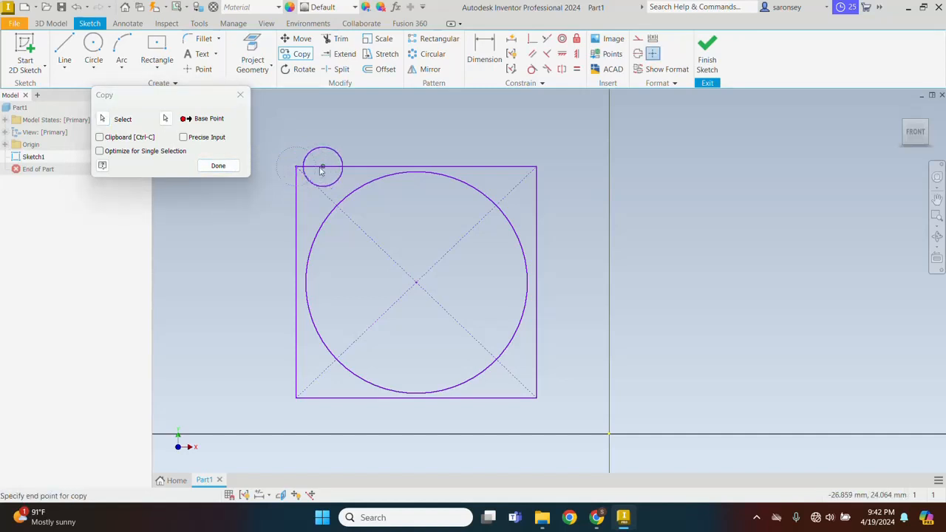
{"action": "left_click", "coordinate": [536, 167]}
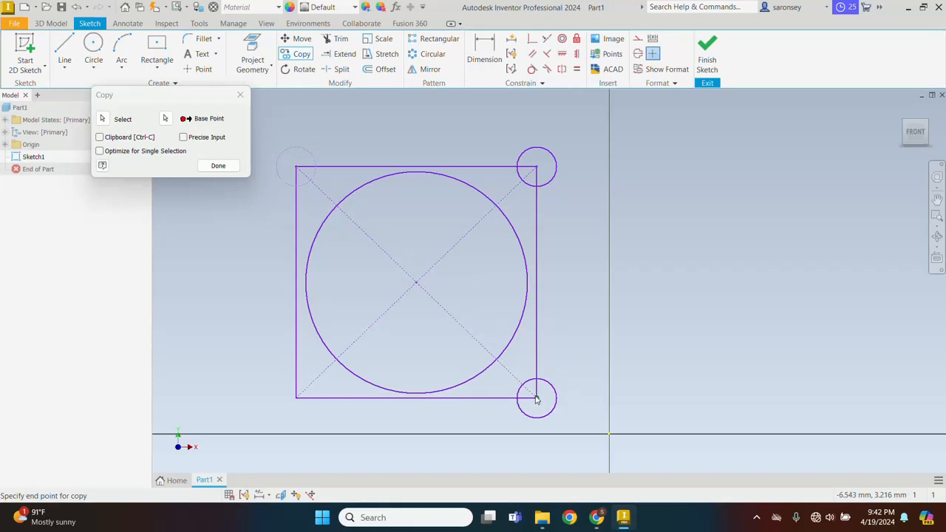
{"action": "left_click", "coordinate": [536, 397]}
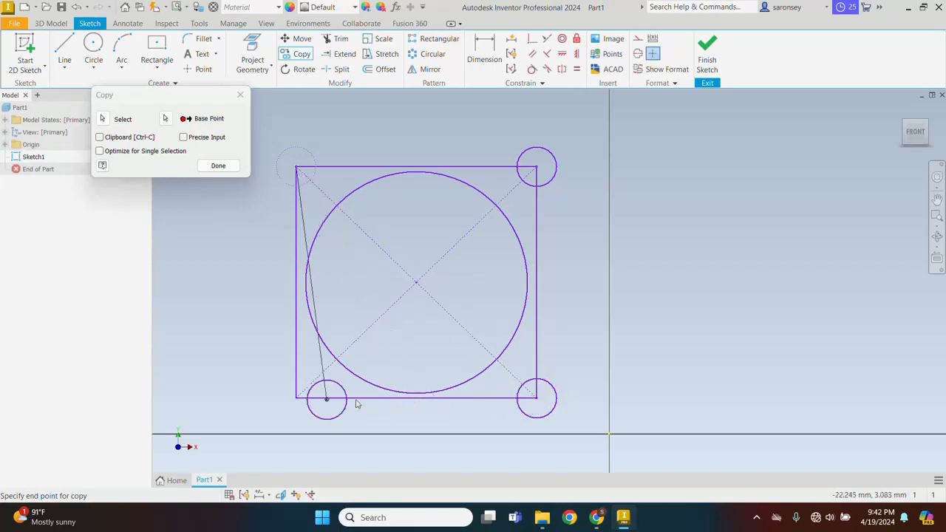
{"action": "left_click", "coordinate": [296, 398]}
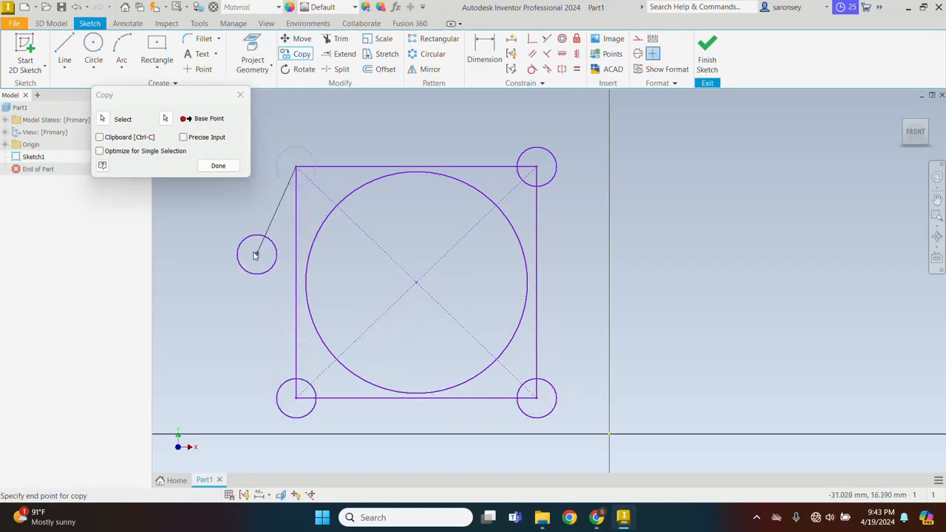
{"action": "left_click", "coordinate": [226, 165]}
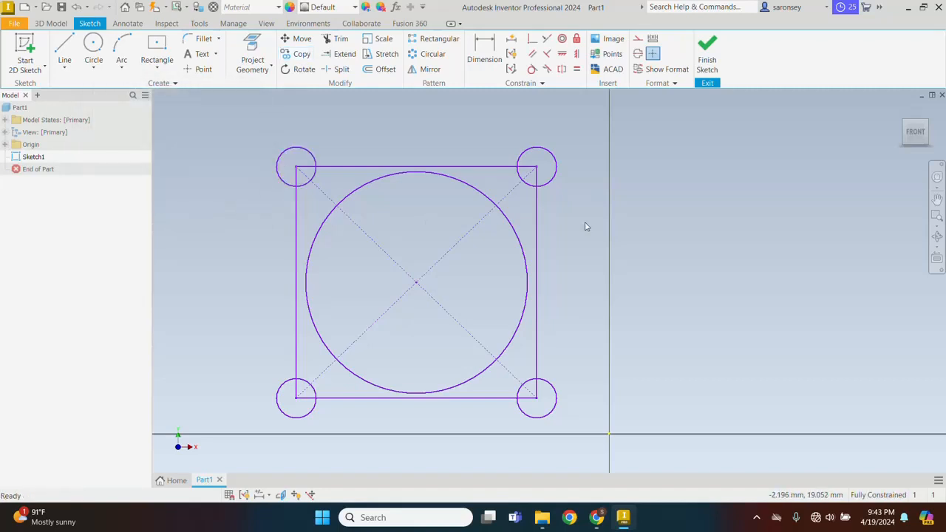
Rotate the square and all circles about the top-right corner, allowing constraint removal.
{"action": "left_click", "coordinate": [299, 71]}
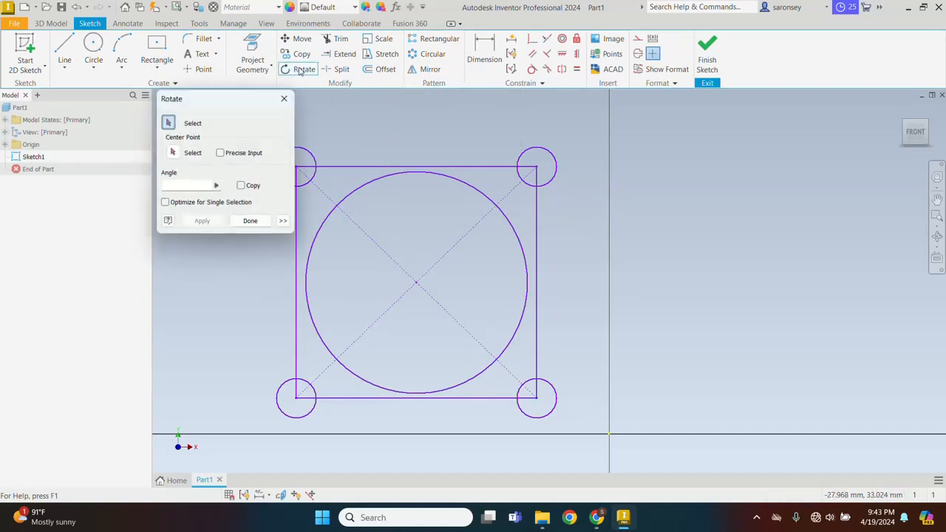
{"action": "left_click_drag", "start_coordinate": [238, 102], "coordinate": [176, 103]}
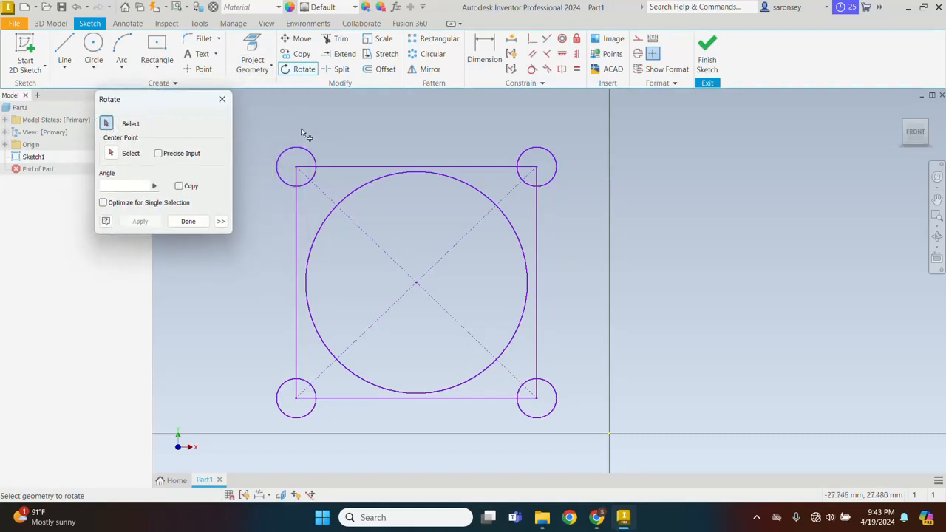
{"action": "mouse_move", "coordinate": [266, 118]}
{"action": "left_mouse_down"}
{"action": "mouse_move", "coordinate": [355, 187]}
{"action": "mouse_move", "coordinate": [642, 453]}
{"action": "mouse_move", "coordinate": [579, 430]}
{"action": "left_mouse_up"}
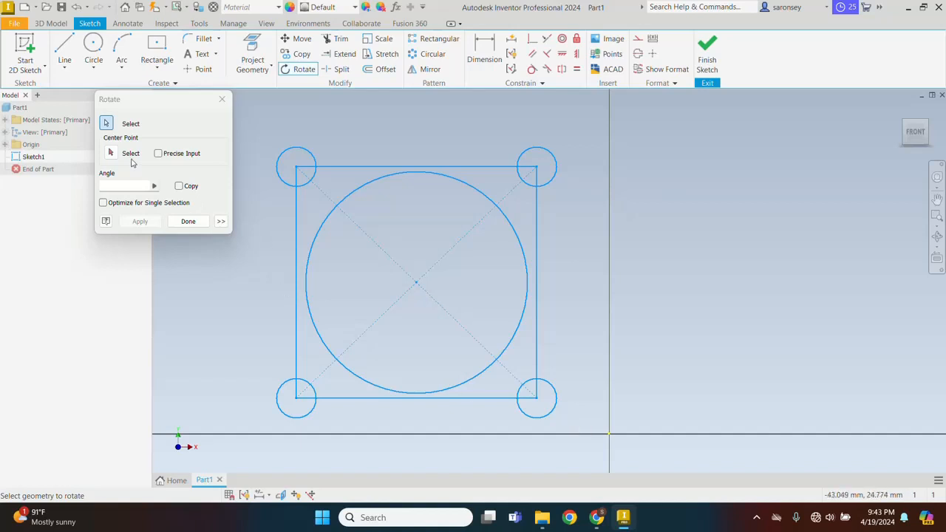
{"action": "left_click", "coordinate": [111, 153]}
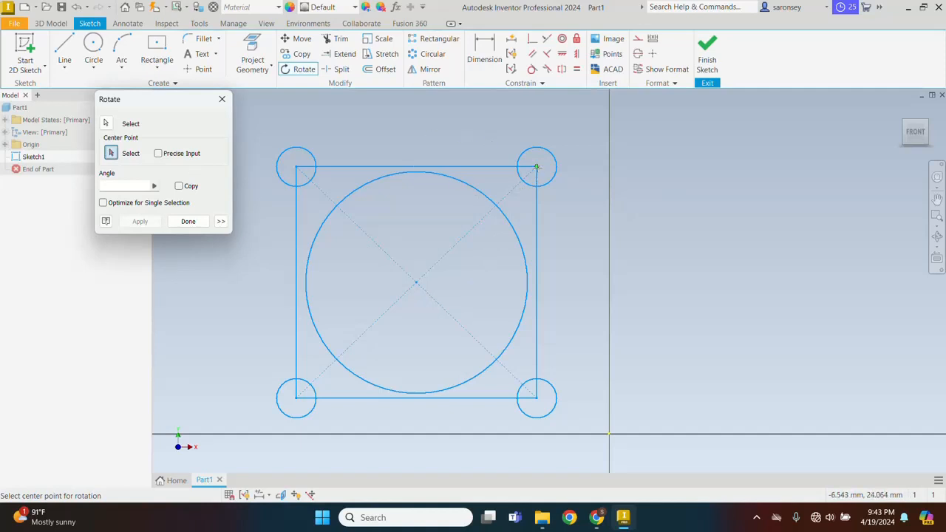
{"action": "left_click", "coordinate": [536, 167]}
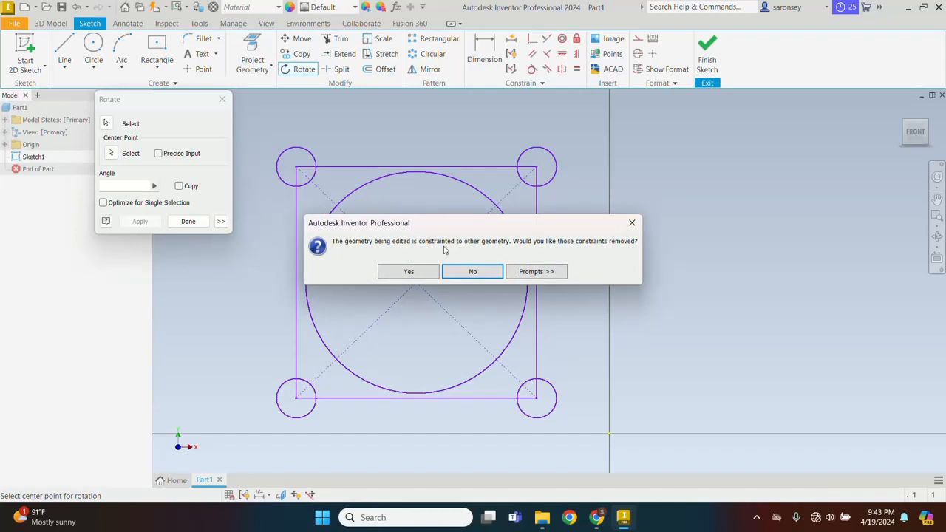
{"action": "left_click", "coordinate": [409, 272]}
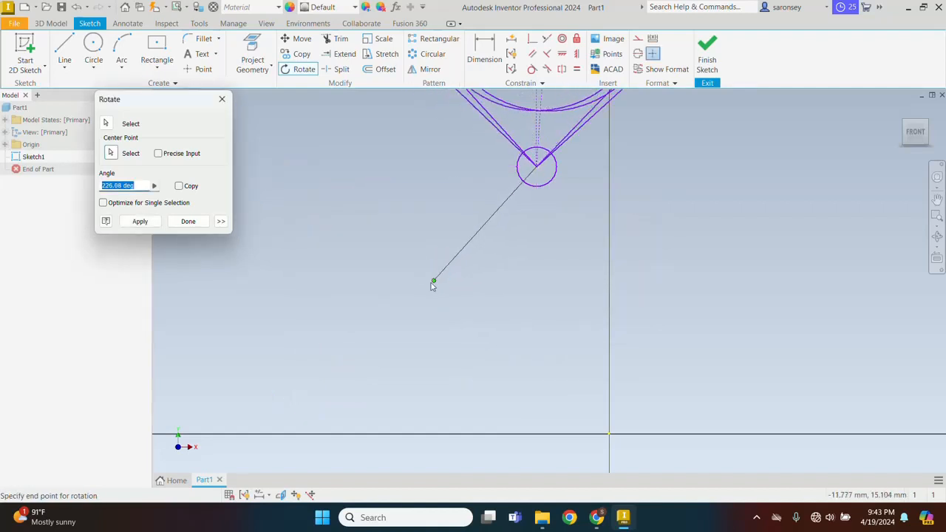
{"action": "scroll", "coordinate": [485, 355], "scroll_direction": "up", "scroll_amount": 5}
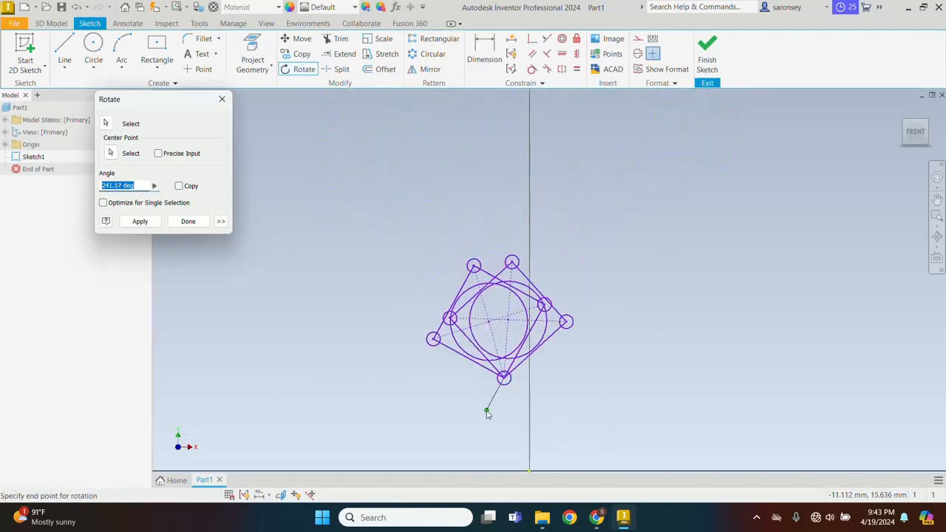
{"action": "mouse_move", "coordinate": [490, 404]}
{"action": "middle_mouse_down"}
{"action": "mouse_move", "coordinate": [543, 195]}
{"action": "mouse_move", "coordinate": [506, 271]}
{"action": "middle_mouse_up"}
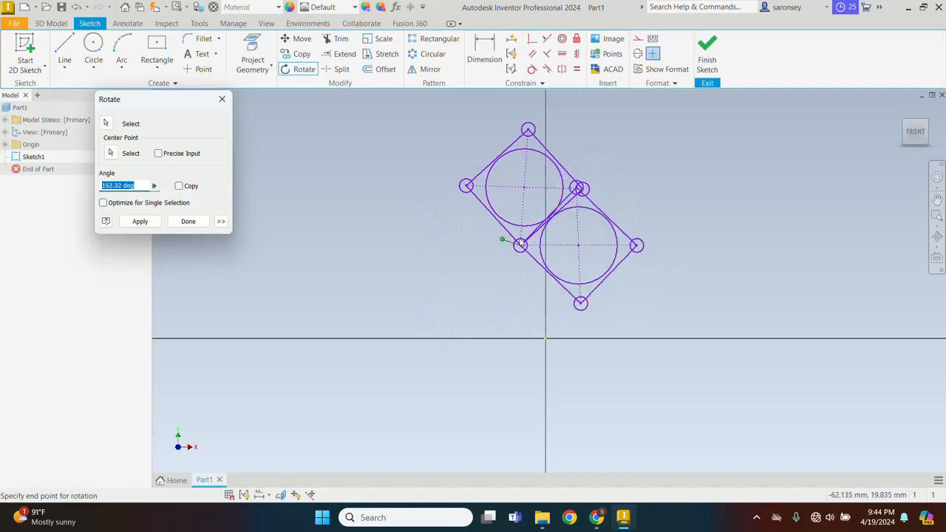
{"action": "left_click", "coordinate": [554, 256]}
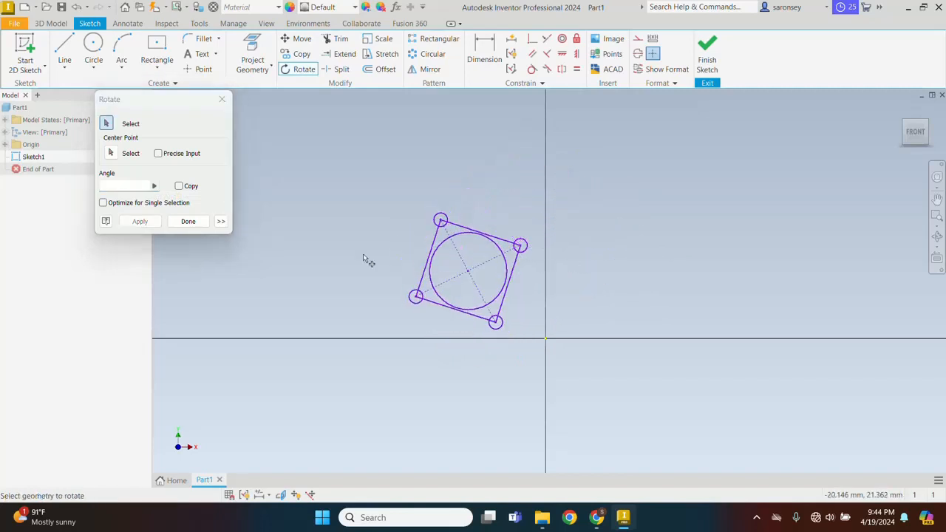
{"action": "left_click", "coordinate": [189, 222]}
Undo the rotation of the sketch.
{"action": "key", "text": "ctrl+z"}
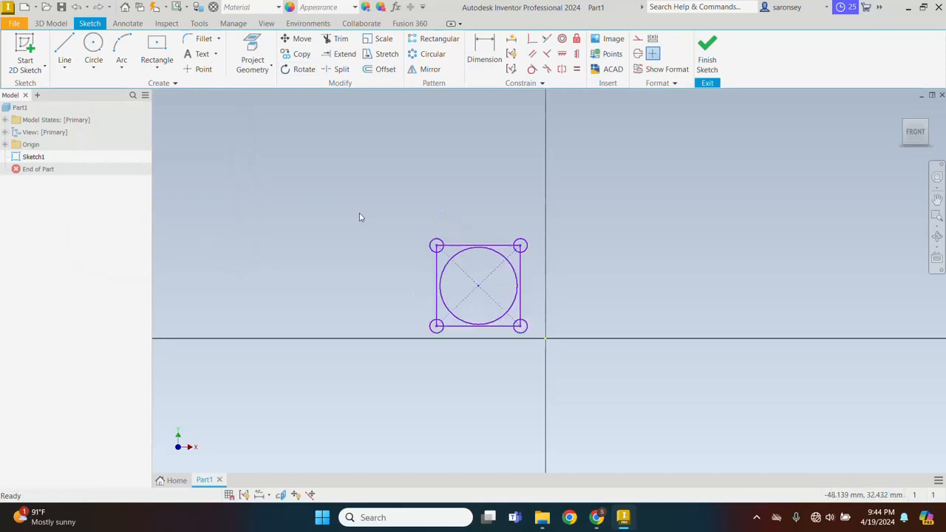
{"action": "scroll", "coordinate": [528, 341], "scroll_direction": "down", "scroll_amount": 4}
{"action": "scroll", "coordinate": [527, 341], "scroll_direction": "up", "scroll_amount": 3}
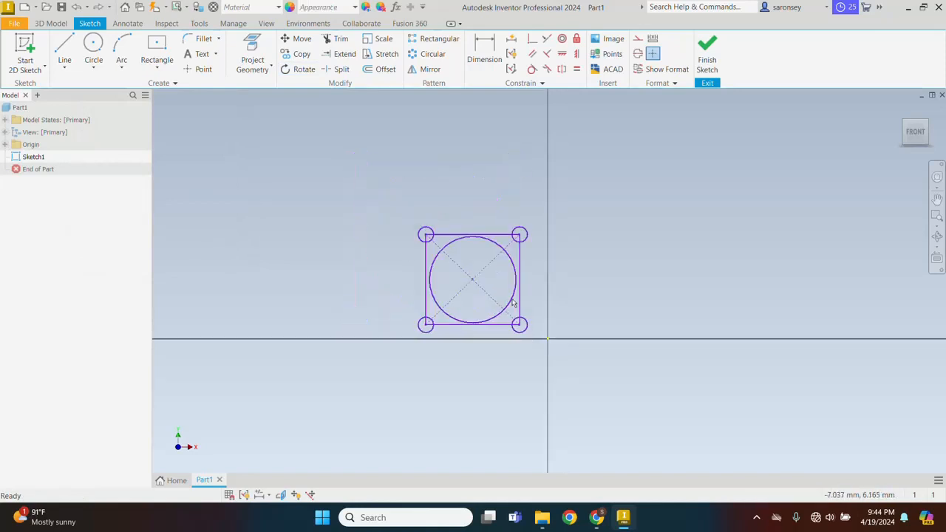
{"action": "scroll", "coordinate": [508, 292], "scroll_direction": "down", "scroll_amount": 3}
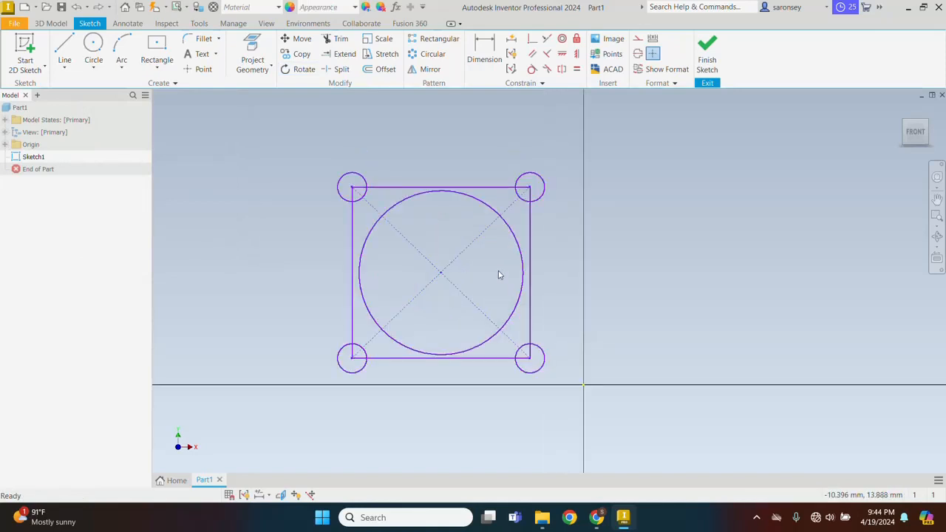
Trim the inner corner-circle arcs and edge stubs at the top corners.
{"action": "left_click", "coordinate": [342, 40]}
{"action": "scroll", "coordinate": [371, 209], "scroll_direction": "up", "scroll_amount": 3}
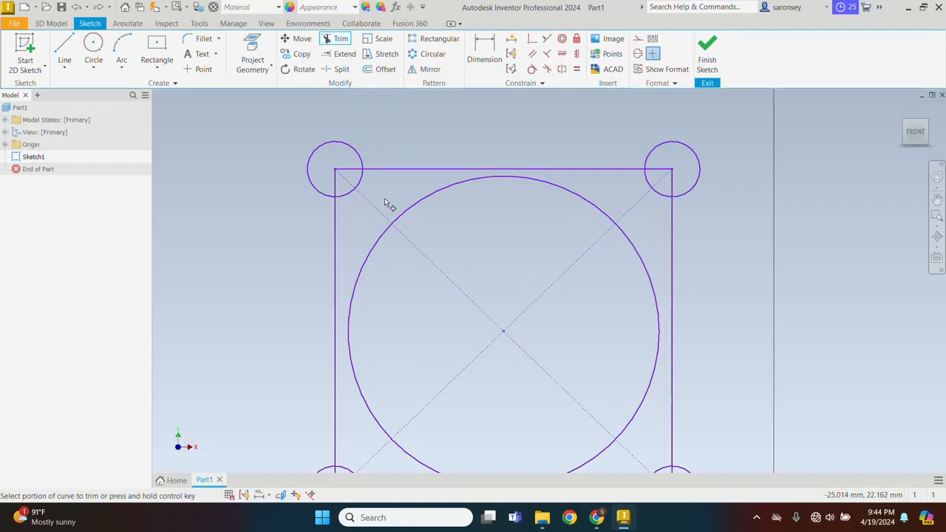
{"action": "middle_click_drag", "start_coordinate": [384, 198], "coordinate": [409, 163]}
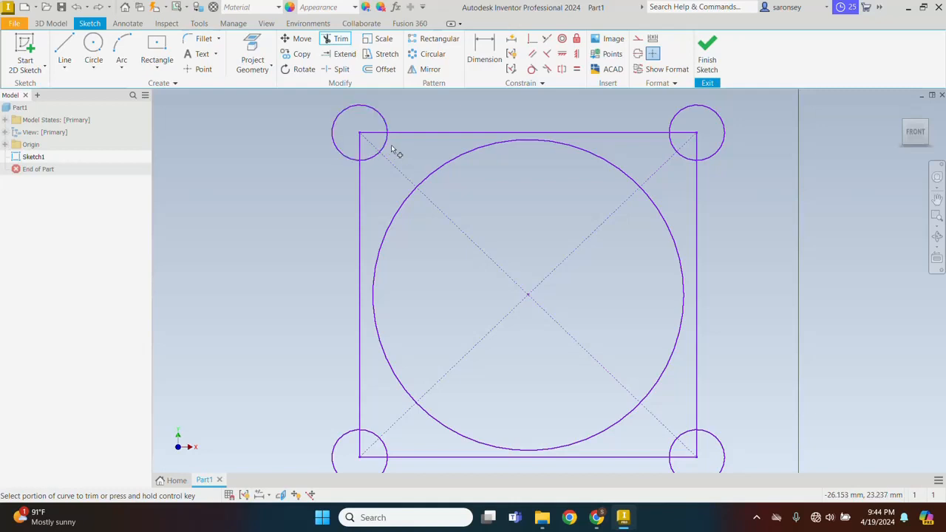
{"action": "scroll", "coordinate": [388, 148], "scroll_direction": "up", "scroll_amount": 4}
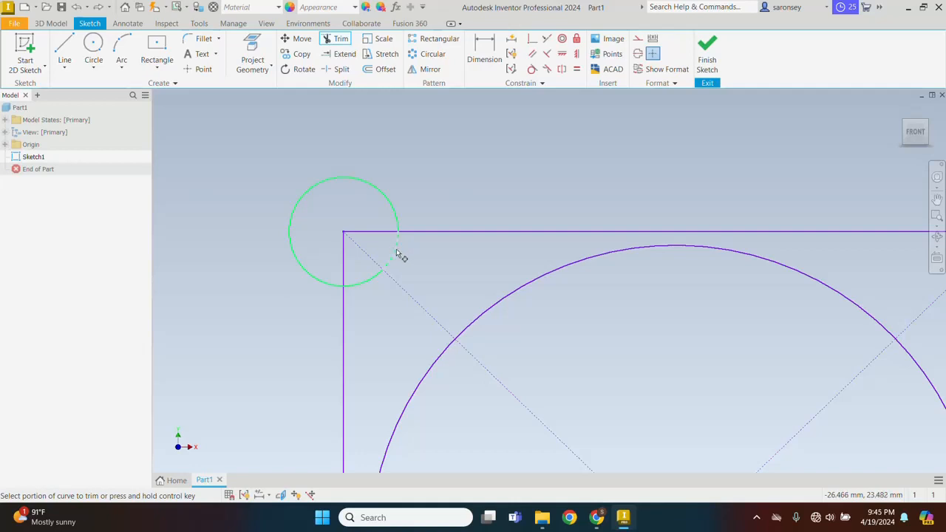
{"action": "left_click", "coordinate": [396, 252]}
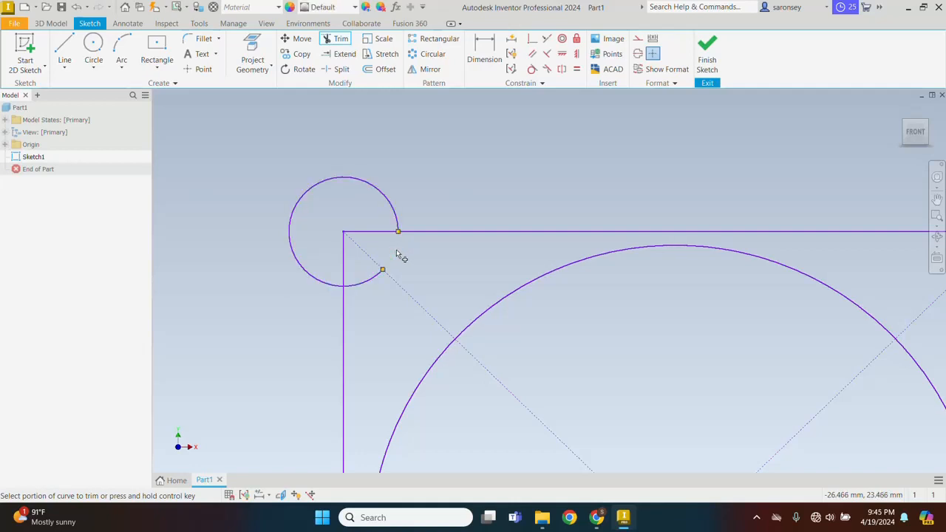
{"action": "left_click", "coordinate": [368, 283]}
{"action": "left_click", "coordinate": [348, 271]}
{"action": "left_click", "coordinate": [378, 234]}
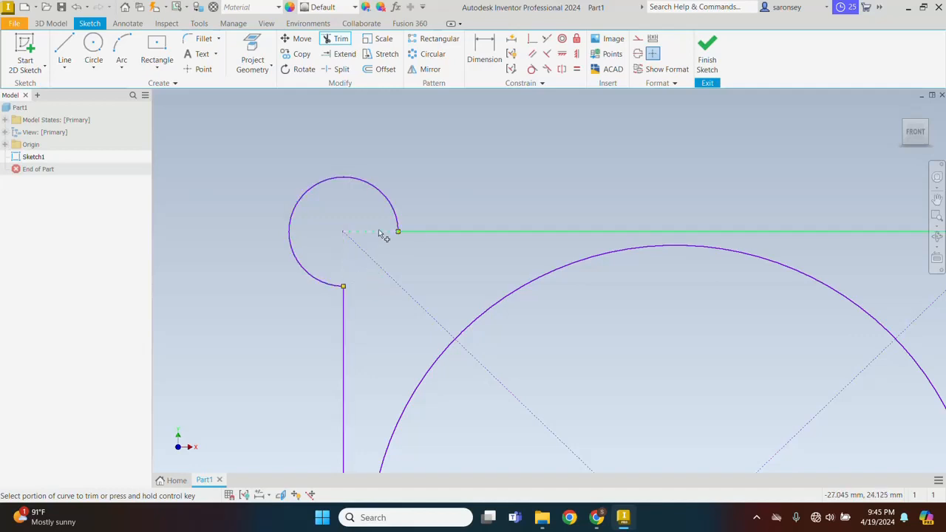
{"action": "scroll", "coordinate": [414, 295], "scroll_direction": "down", "scroll_amount": 5}
{"action": "middle_click_drag", "start_coordinate": [530, 358], "coordinate": [402, 290]}
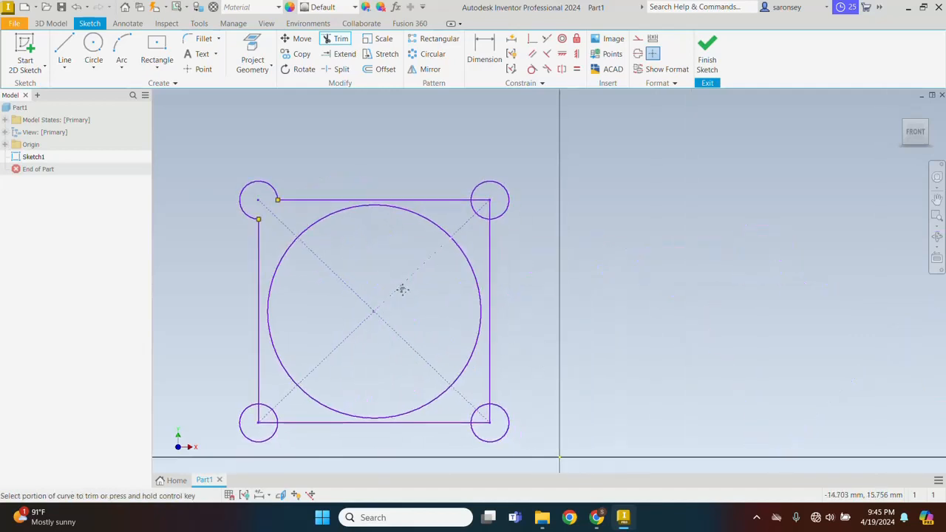
{"action": "left_click", "coordinate": [474, 206]}
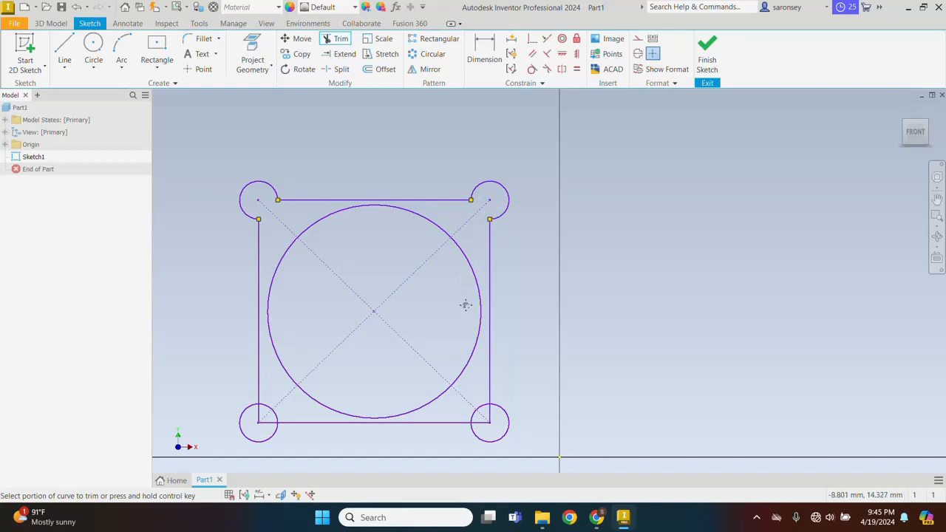
Trim the arcs and edge stubs at the bottom-left and bottom-right corners.
{"action": "middle_click_drag", "start_coordinate": [466, 305], "coordinate": [542, 197]}
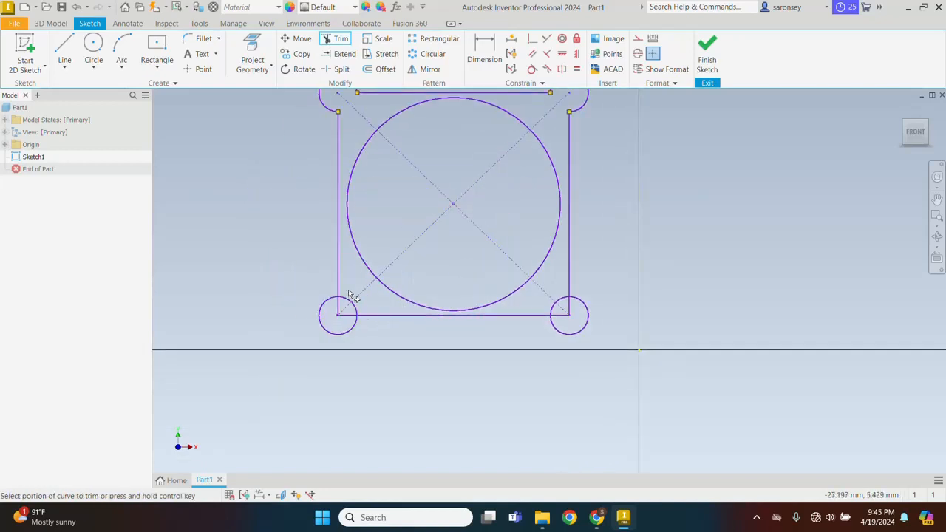
{"action": "left_click_drag", "start_coordinate": [347, 284], "coordinate": [345, 283]}
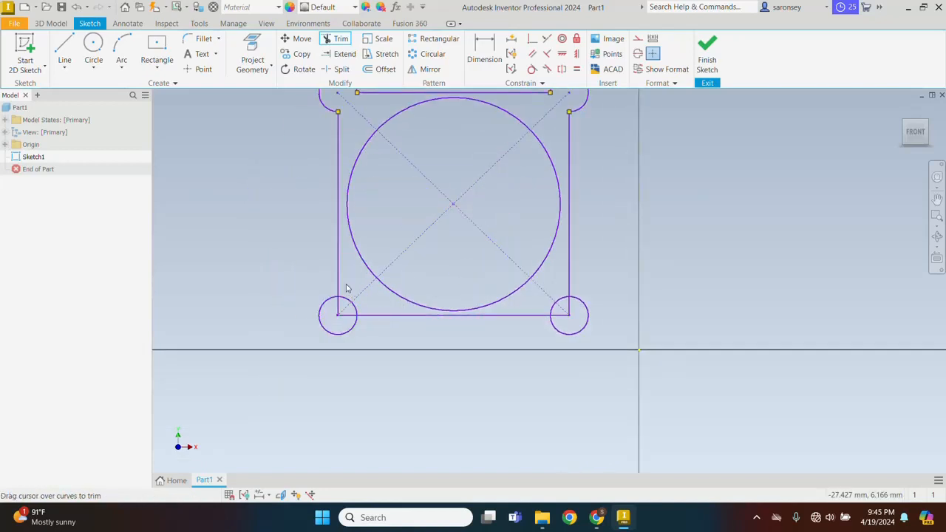
{"action": "mouse_move", "coordinate": [349, 301]}
{"action": "left_mouse_down"}
{"action": "mouse_move", "coordinate": [344, 311]}
{"action": "mouse_move", "coordinate": [371, 311]}
{"action": "mouse_move", "coordinate": [337, 309]}
{"action": "left_mouse_up"}
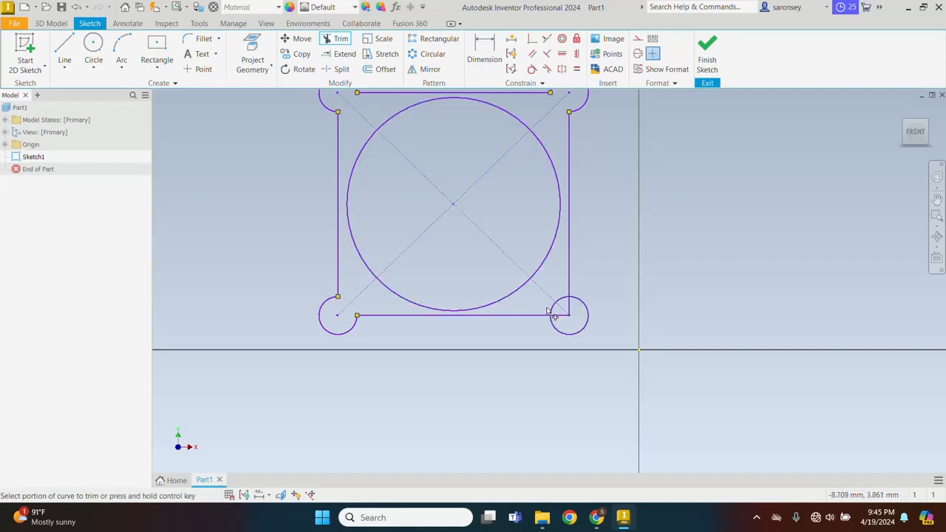
{"action": "mouse_move", "coordinate": [548, 310]}
{"action": "left_mouse_down"}
{"action": "mouse_move", "coordinate": [565, 325]}
{"action": "mouse_move", "coordinate": [571, 317]}
{"action": "mouse_move", "coordinate": [574, 303]}
{"action": "mouse_move", "coordinate": [555, 280]}
{"action": "left_mouse_up"}
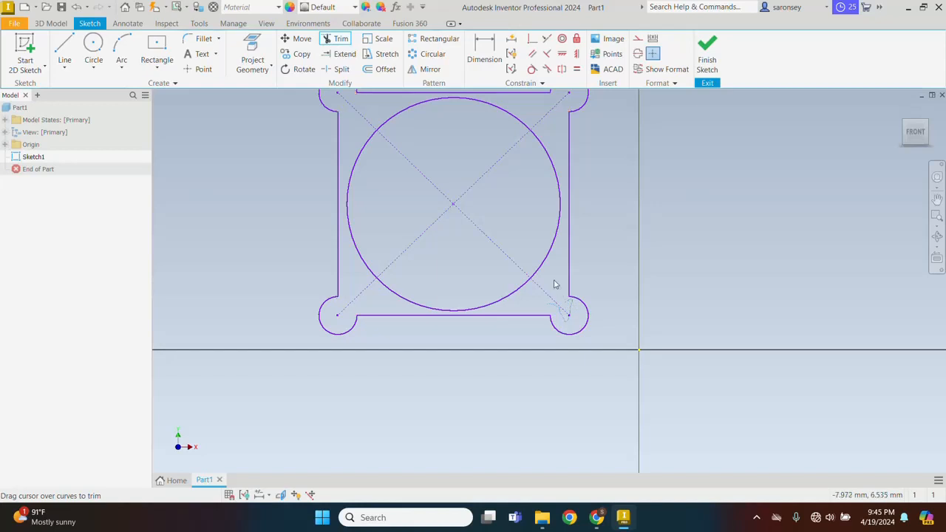
{"action": "middle_click_drag", "start_coordinate": [601, 238], "coordinate": [596, 313]}
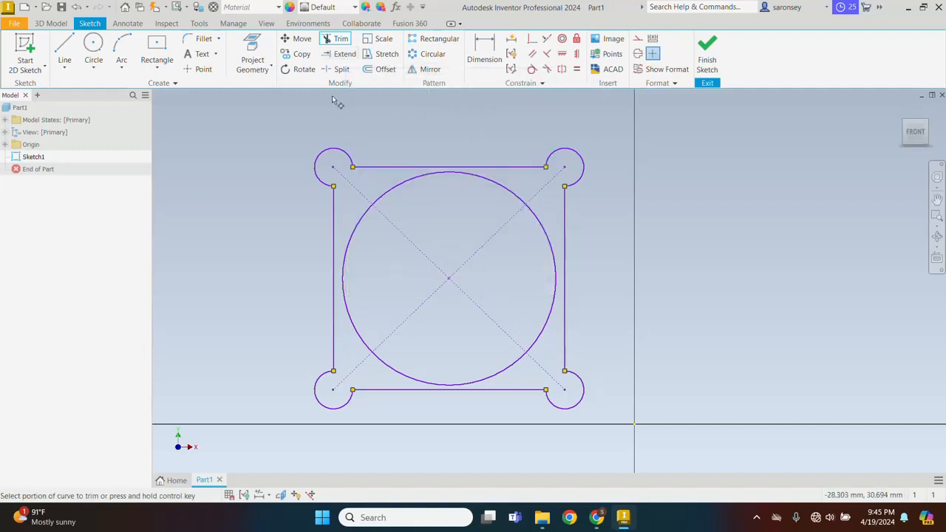
{"action": "left_click", "coordinate": [341, 54]}
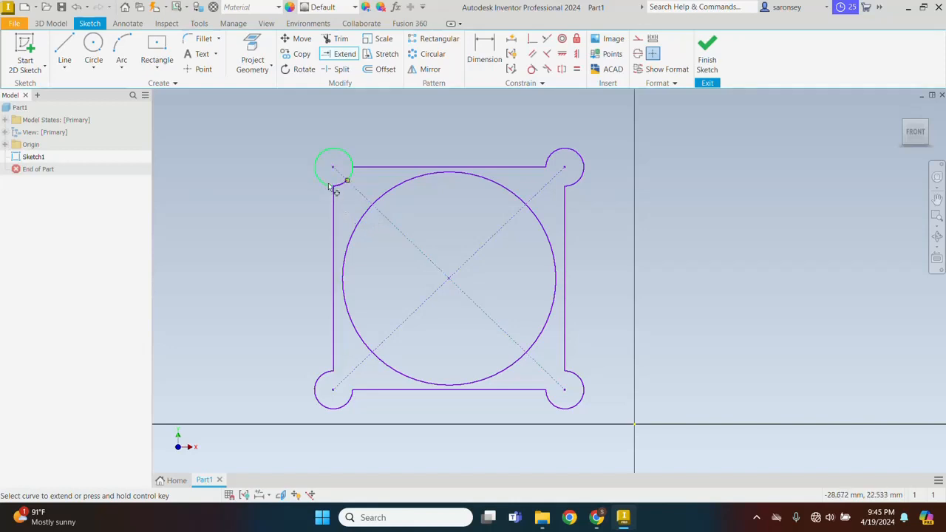
Extend the trimmed arcs and edges to restore full corner circles and a closed square.
{"action": "left_click", "coordinate": [332, 185]}
{"action": "left_click", "coordinate": [371, 167]}
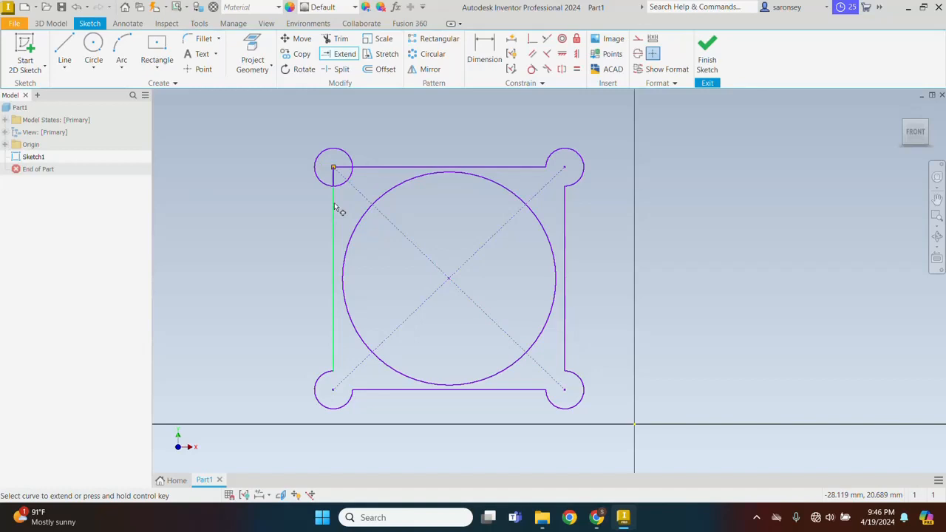
{"action": "left_click", "coordinate": [334, 207]}
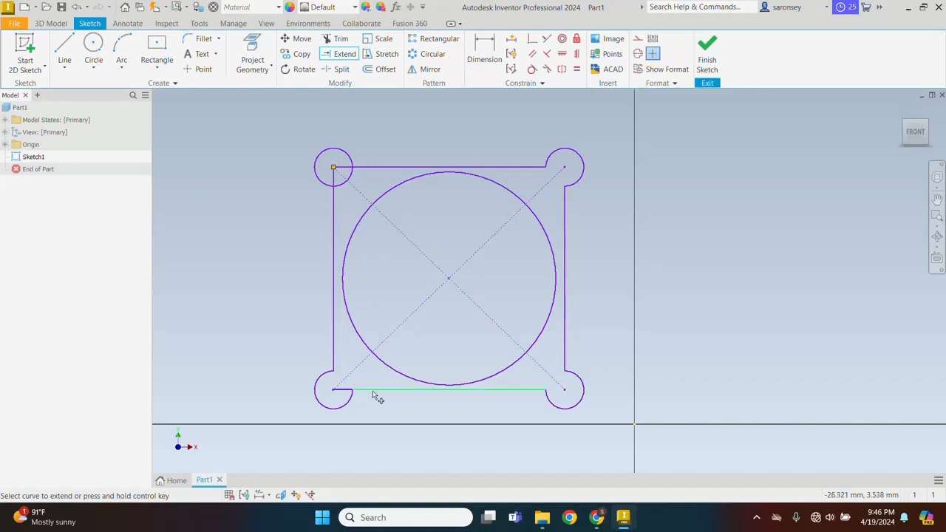
{"action": "left_click", "coordinate": [379, 396]}
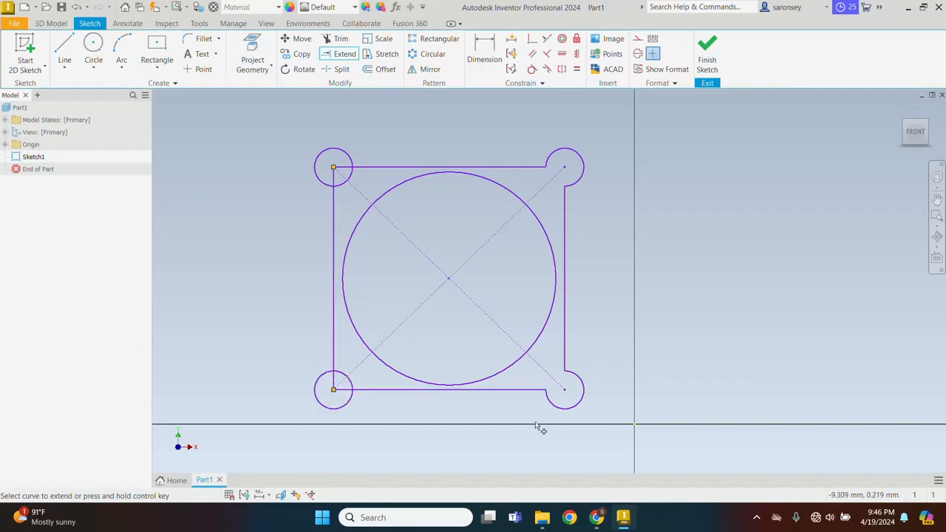
{"action": "left_click", "coordinate": [580, 391]}
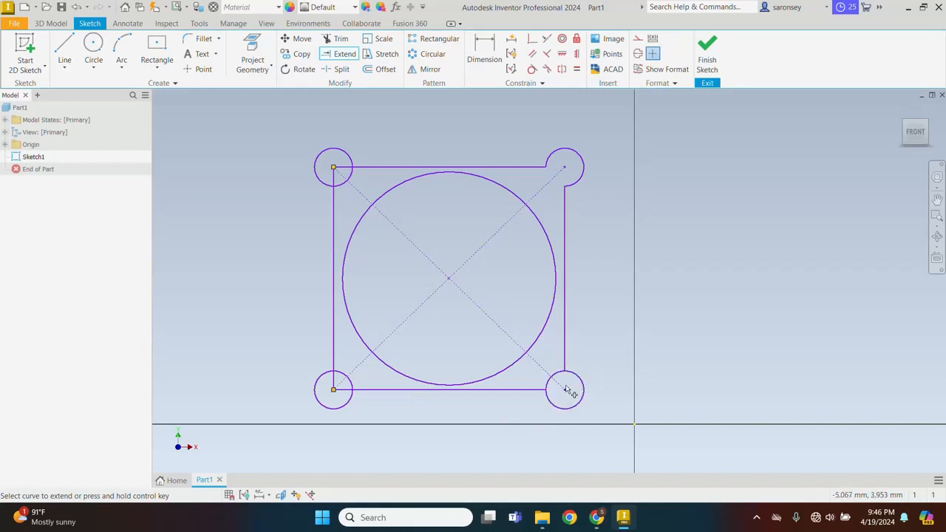
{"action": "left_click", "coordinate": [530, 391]}
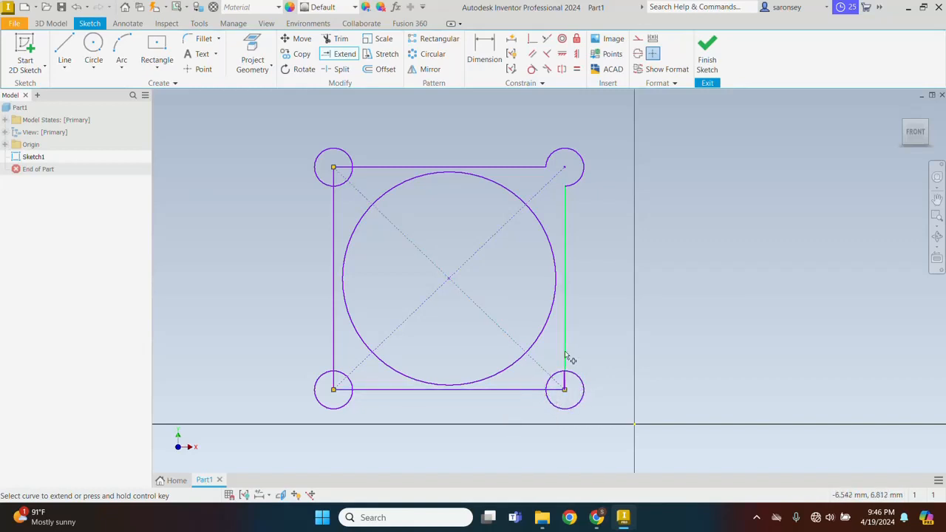
{"action": "left_click", "coordinate": [565, 358]}
{"action": "left_click", "coordinate": [523, 170]}
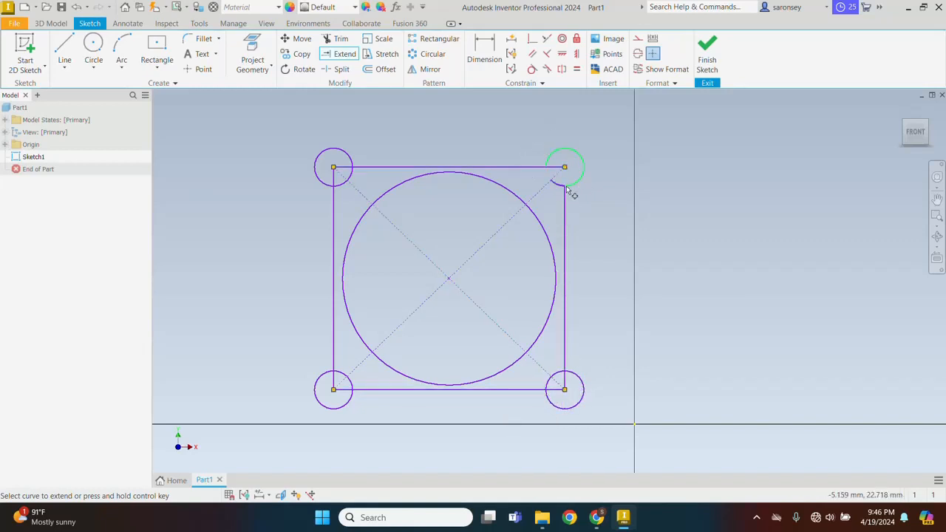
{"action": "left_click", "coordinate": [567, 189]}
{"action": "left_click", "coordinate": [559, 153]}
Offset the square outward by 2.757 mm around the corner circles.
{"action": "left_click", "coordinate": [390, 74]}
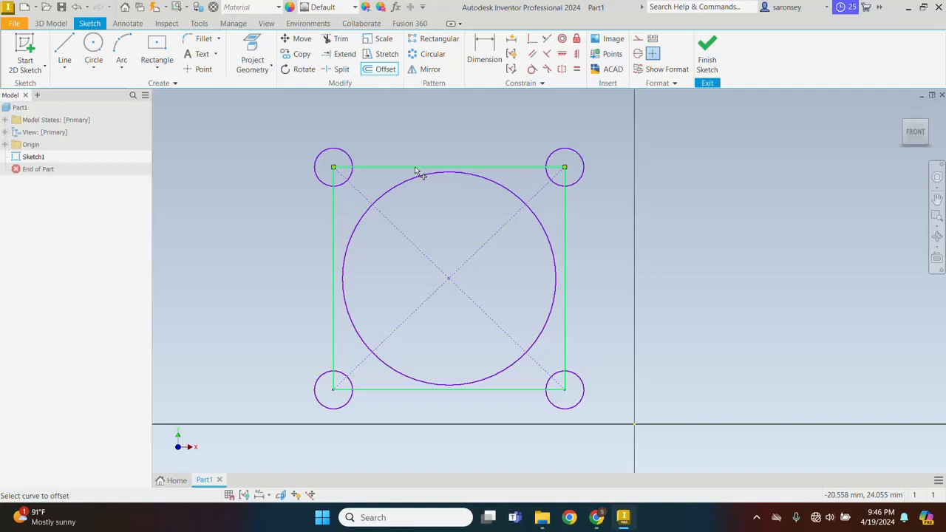
{"action": "left_click", "coordinate": [452, 168]}
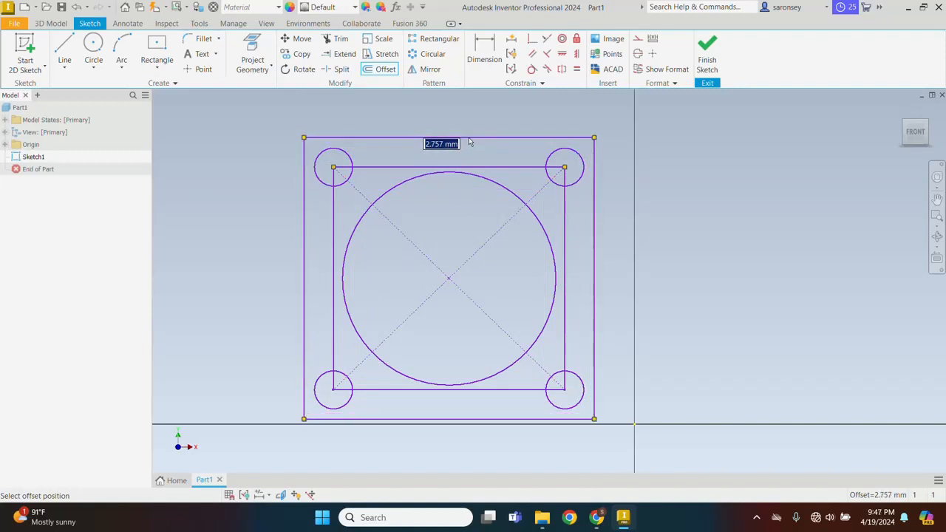
{"action": "left_click", "coordinate": [468, 141]}
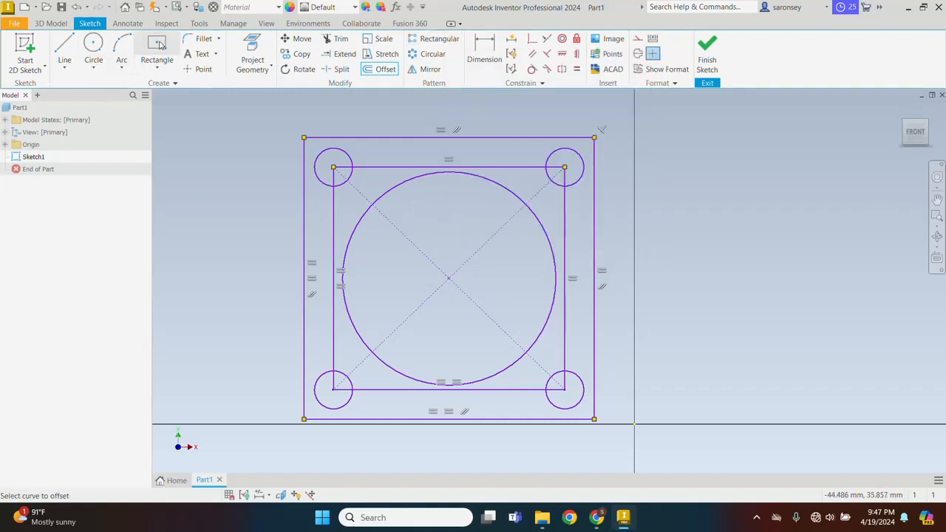
Draw a small center-point circle on the outer square's top-left corner, outside the corner circles.
{"action": "left_click", "coordinate": [94, 42]}
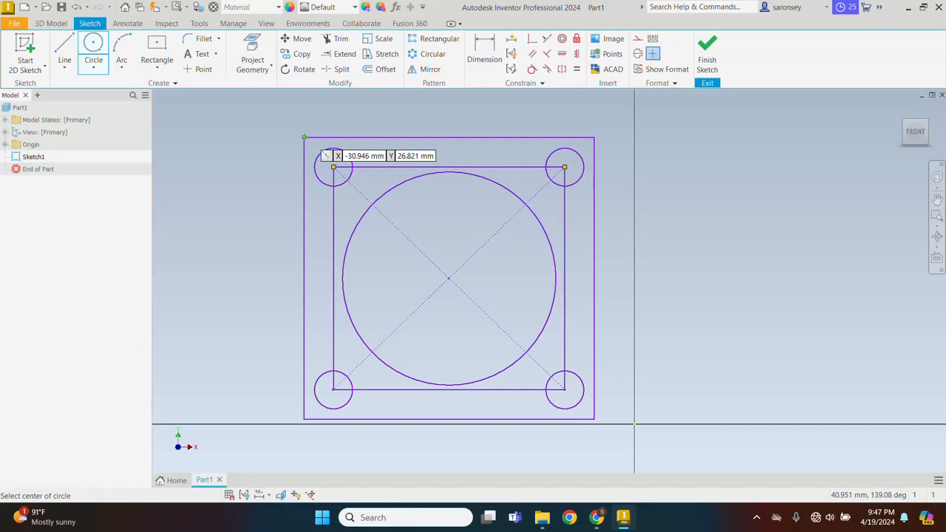
{"action": "left_click", "coordinate": [304, 137]}
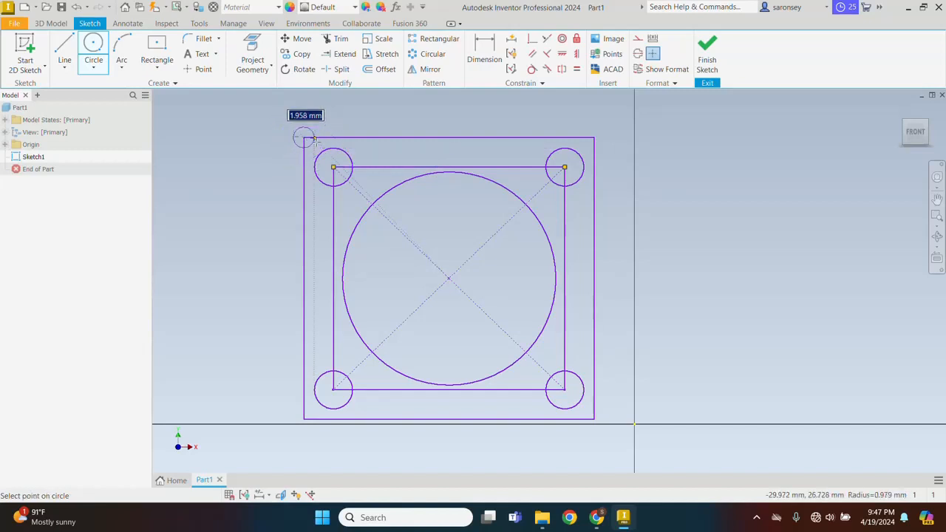
{"action": "left_click", "coordinate": [313, 141]}
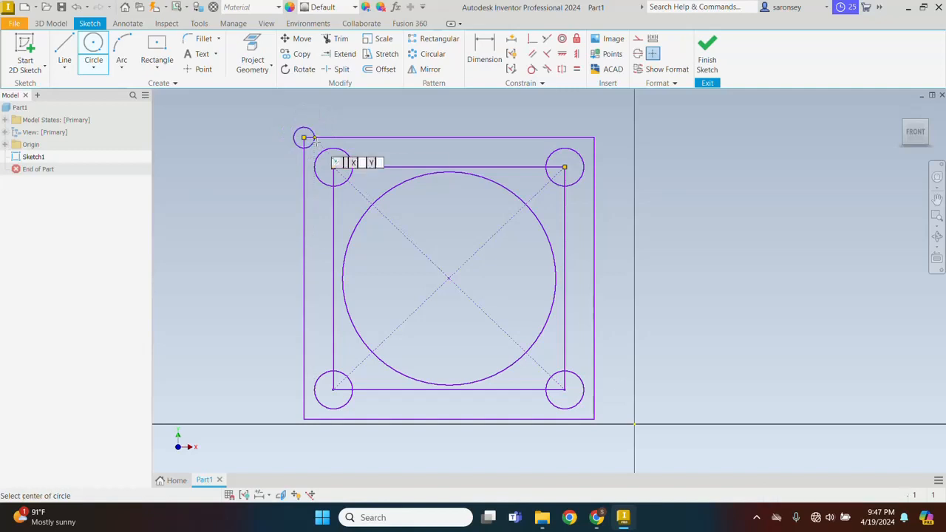
{"action": "right_click", "coordinate": [373, 111]}
{"action": "left_click", "coordinate": [399, 114]}
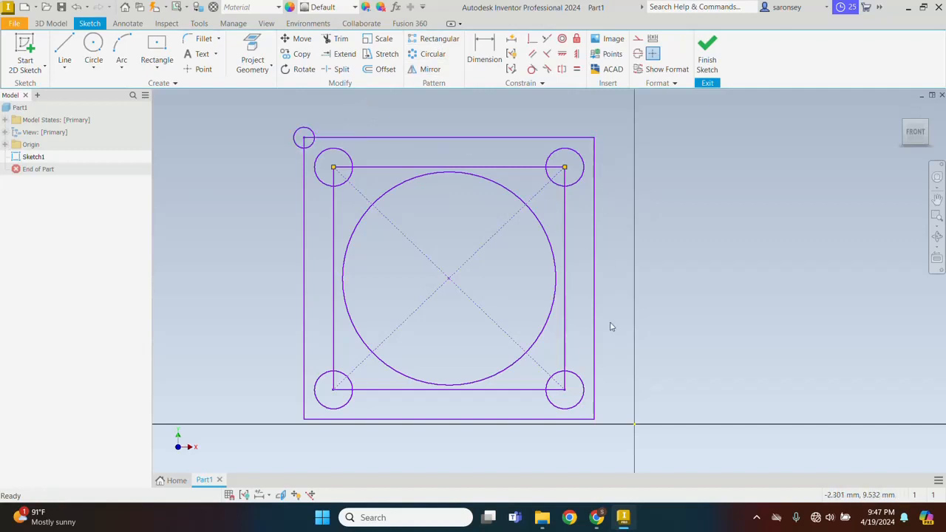
Rectangular-pattern the small corner circle along the top edge: 4 copies spaced 9.
{"action": "left_click", "coordinate": [439, 41]}
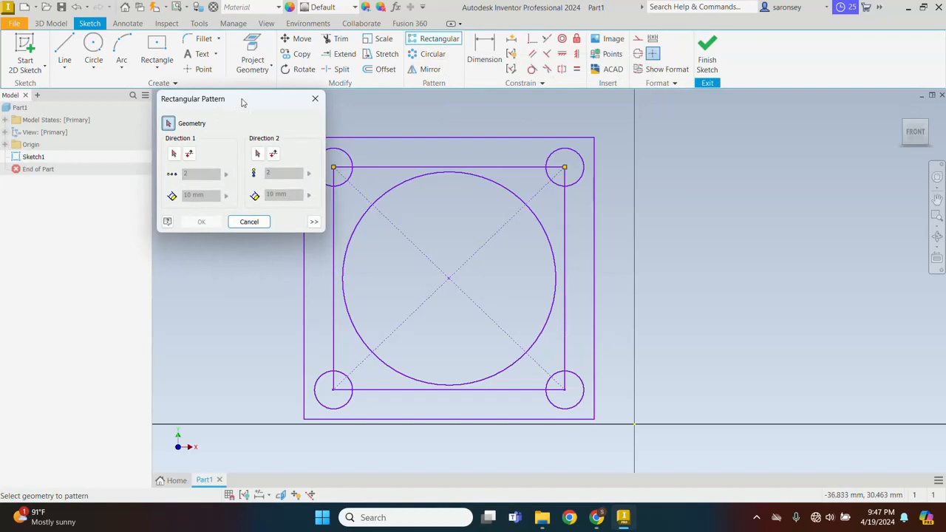
{"action": "left_click_drag", "start_coordinate": [243, 99], "coordinate": [190, 89]}
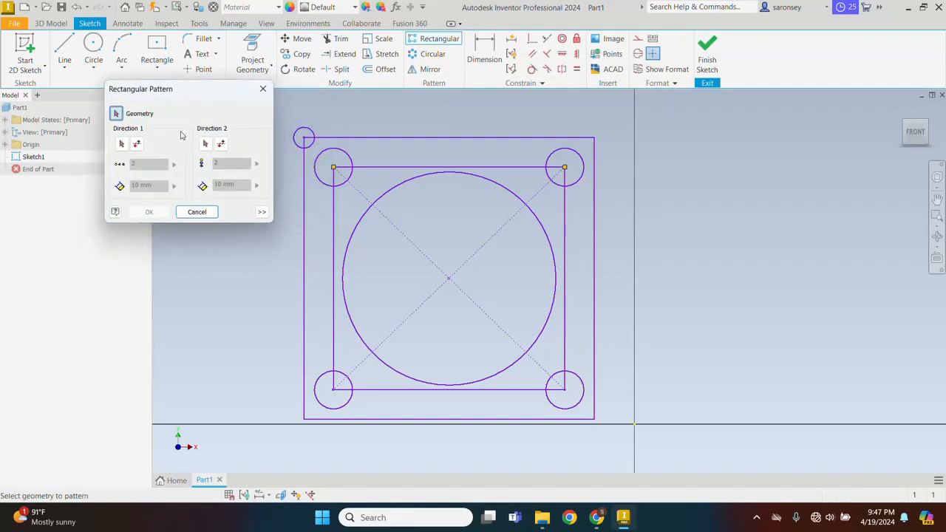
{"action": "left_click", "coordinate": [308, 133]}
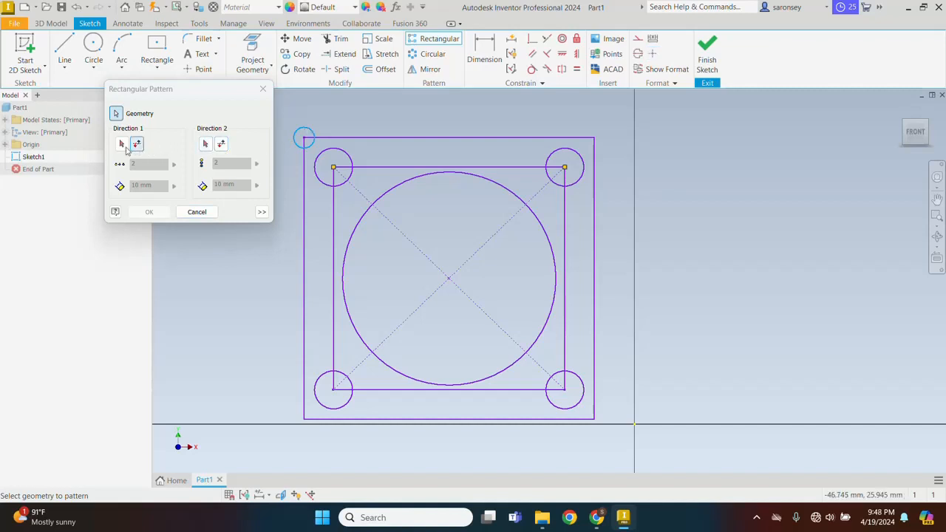
{"action": "left_click", "coordinate": [121, 144]}
{"action": "left_click", "coordinate": [121, 145]}
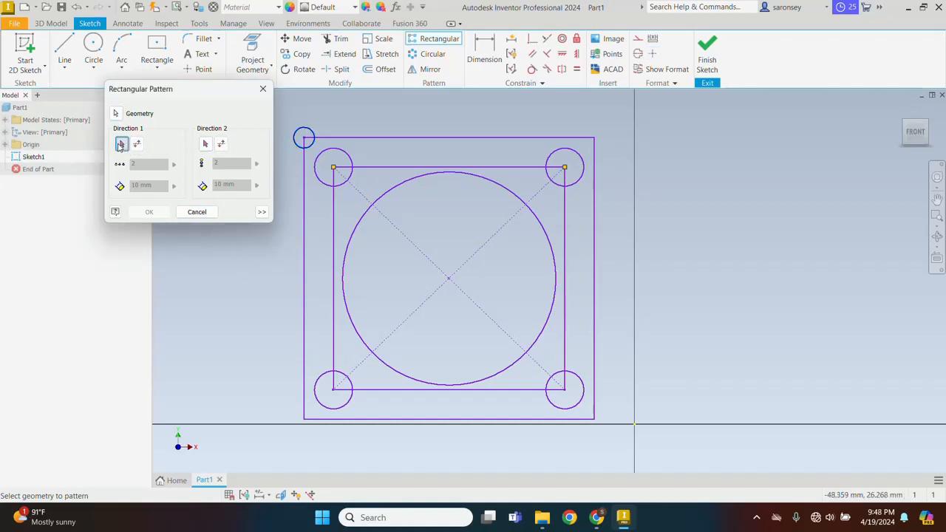
{"action": "left_click", "coordinate": [399, 139]}
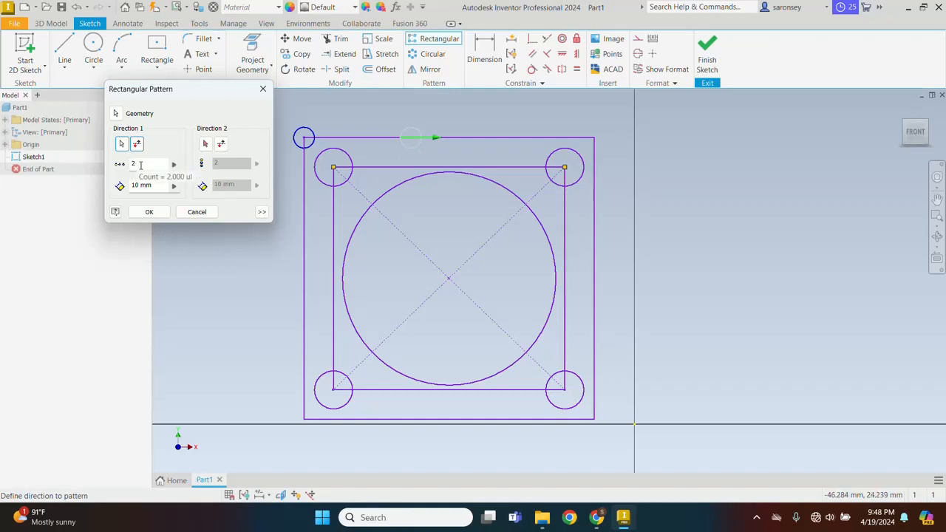
{"action": "left_click", "coordinate": [137, 166]}
{"action": "left_click_drag", "start_coordinate": [136, 170], "coordinate": [127, 167]}
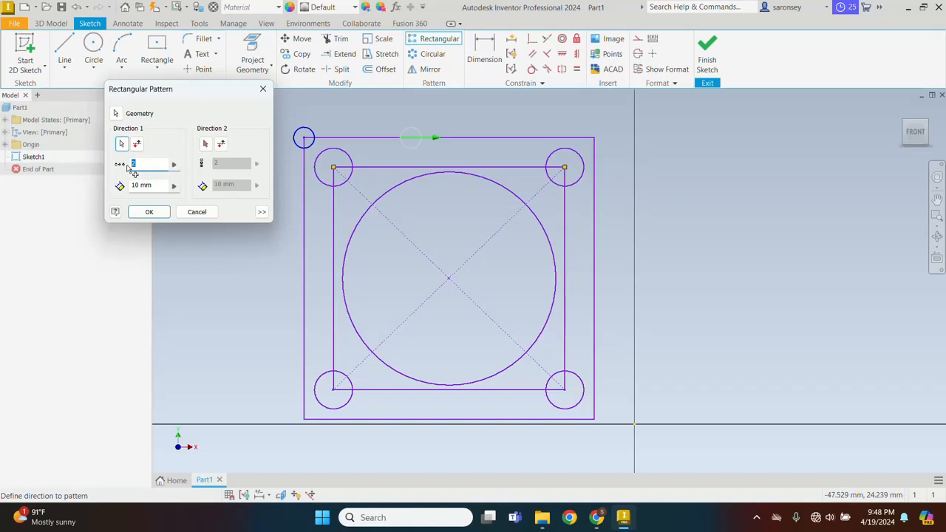
{"action": "type", "text": "3"}
{"action": "type", "text": "4"}
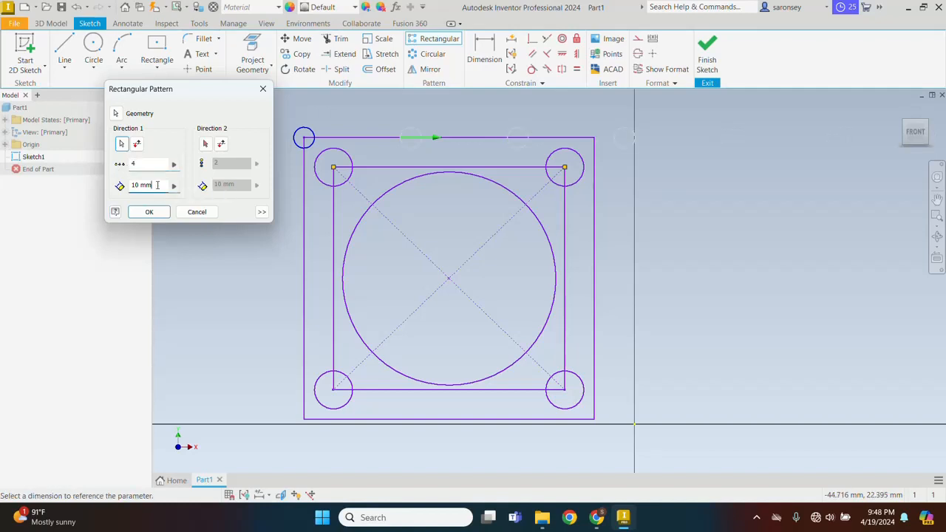
{"action": "left_click_drag", "start_coordinate": [156, 186], "coordinate": [131, 187]}
{"action": "type", "text": "8"}
Add the left edge, reversed downward, as Direction 2 with 4 copies spaced 8, and create the grid.
{"action": "left_click", "coordinate": [206, 145]}
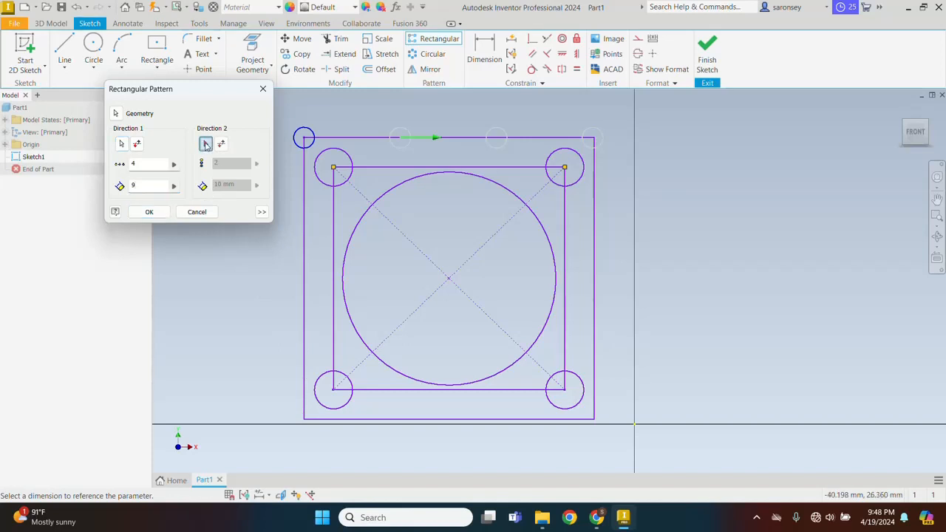
{"action": "left_click", "coordinate": [308, 187]}
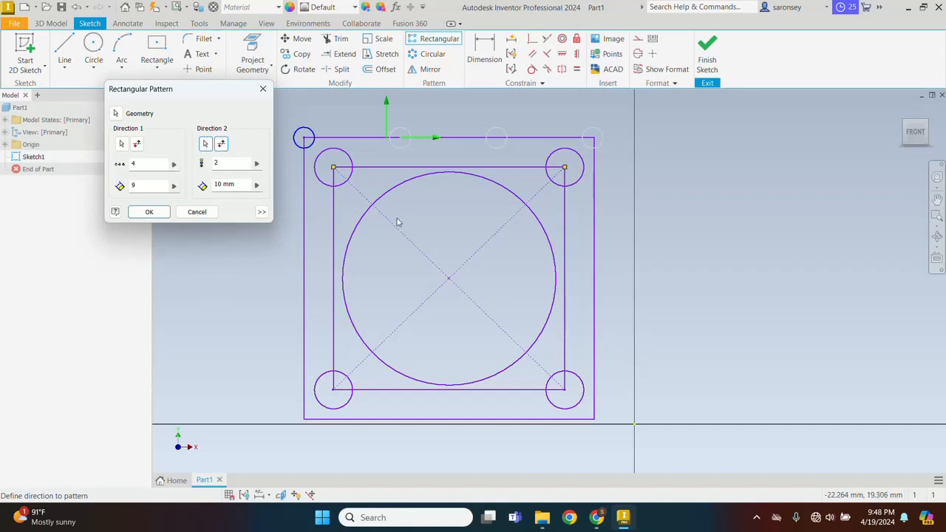
{"action": "scroll", "coordinate": [396, 219], "scroll_direction": "up", "scroll_amount": 2}
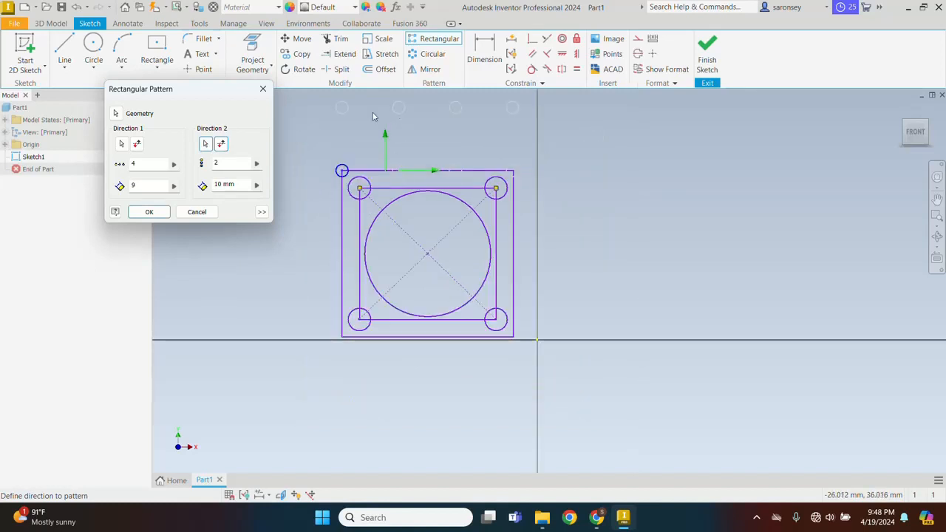
{"action": "middle_click_drag", "start_coordinate": [355, 116], "coordinate": [357, 157]}
{"action": "scroll", "coordinate": [356, 159], "scroll_direction": "up", "scroll_amount": 3}
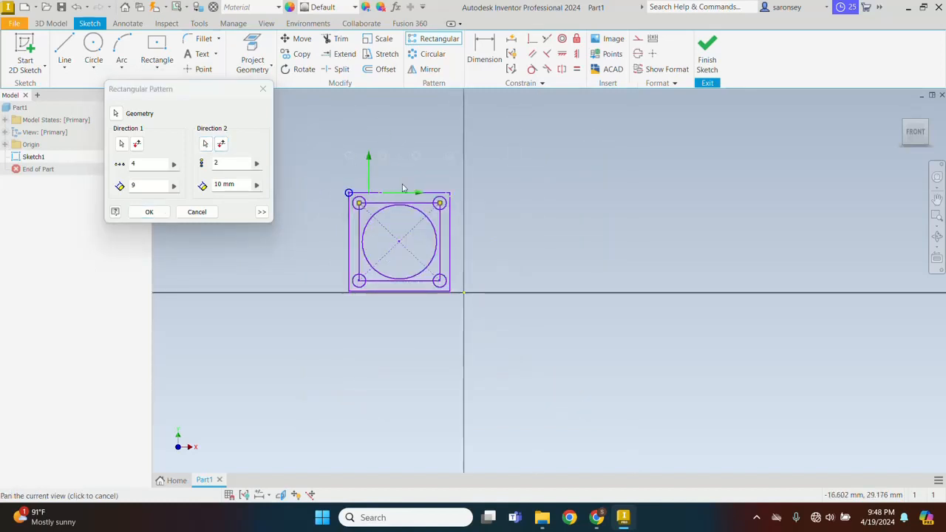
{"action": "scroll", "coordinate": [383, 167], "scroll_direction": "down", "scroll_amount": 3}
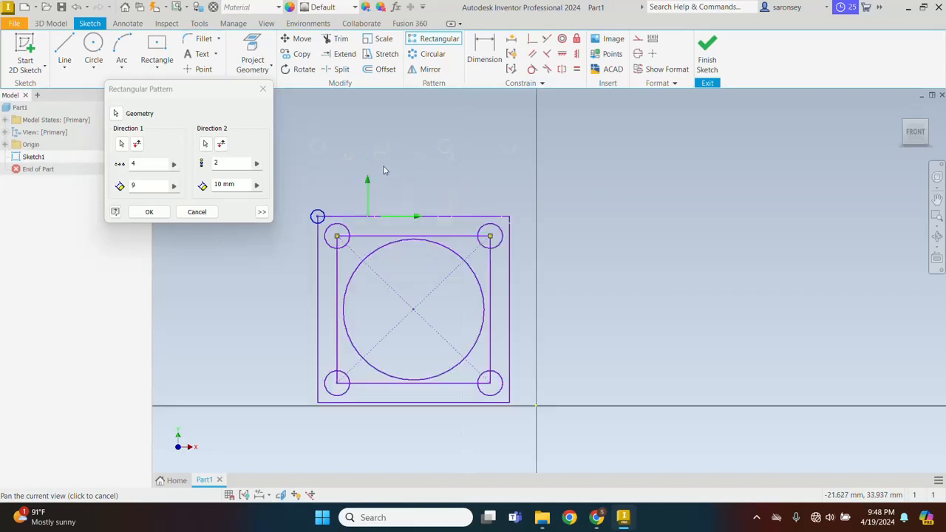
{"action": "left_click", "coordinate": [221, 145]}
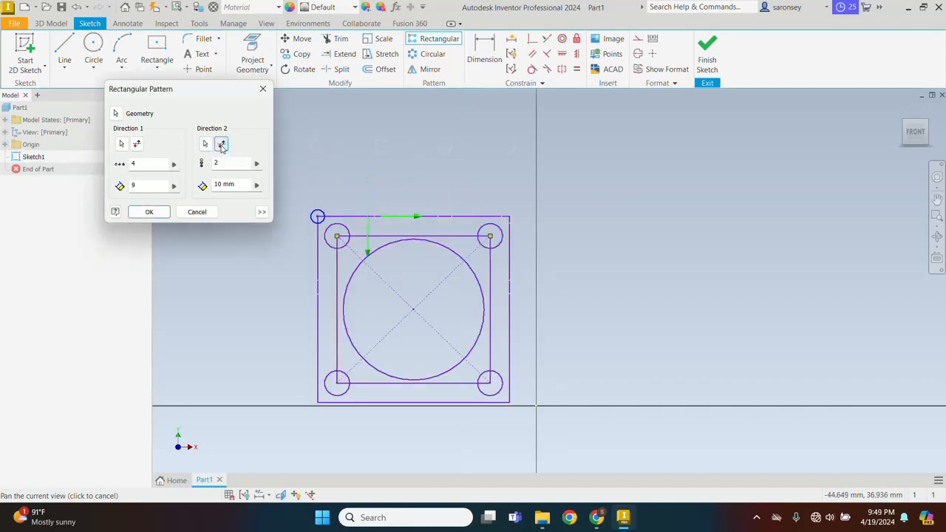
{"action": "left_click_drag", "start_coordinate": [354, 175], "coordinate": [366, 151]}
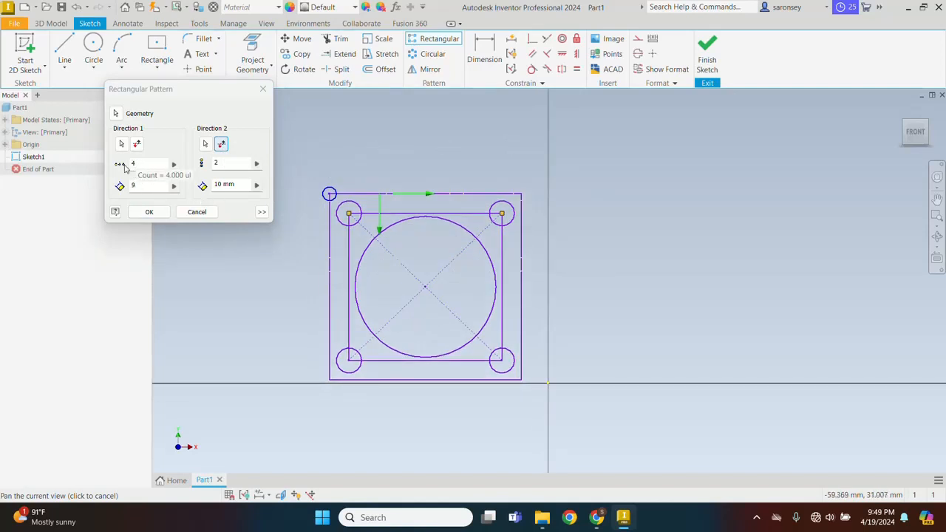
{"action": "left_click", "coordinate": [215, 164]}
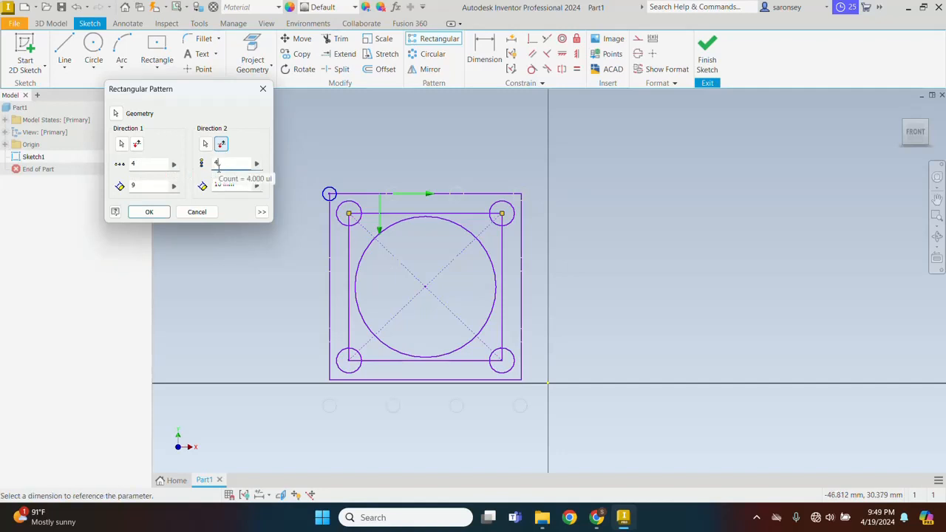
{"action": "key", "text": "Tab"}
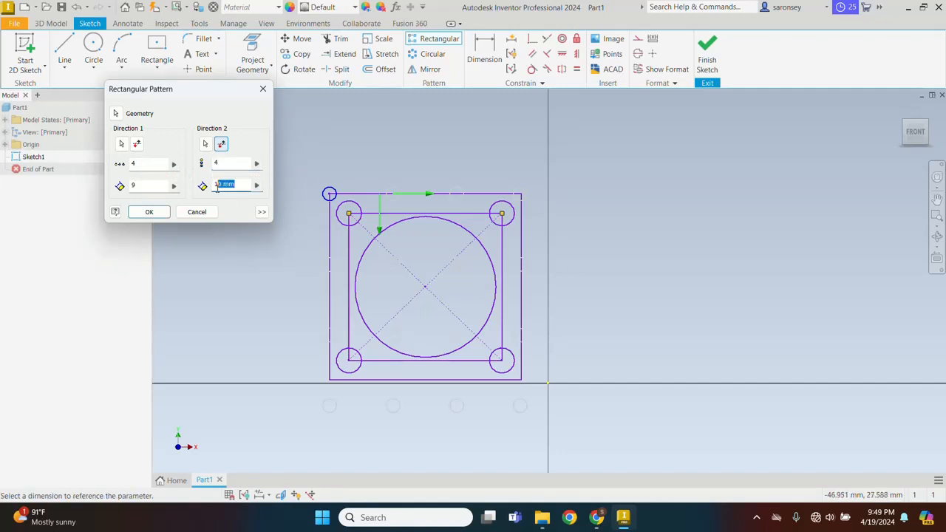
{"action": "type", "text": "8"}
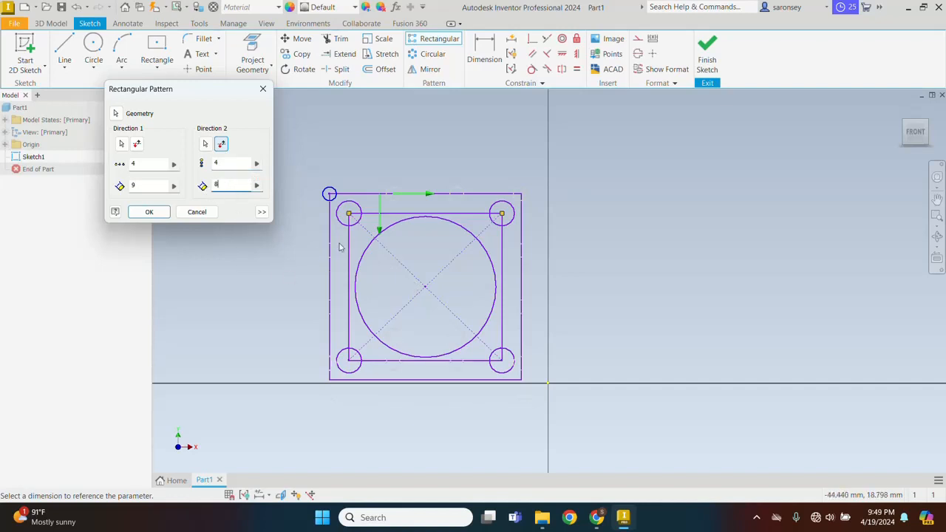
{"action": "left_click", "coordinate": [149, 211]}
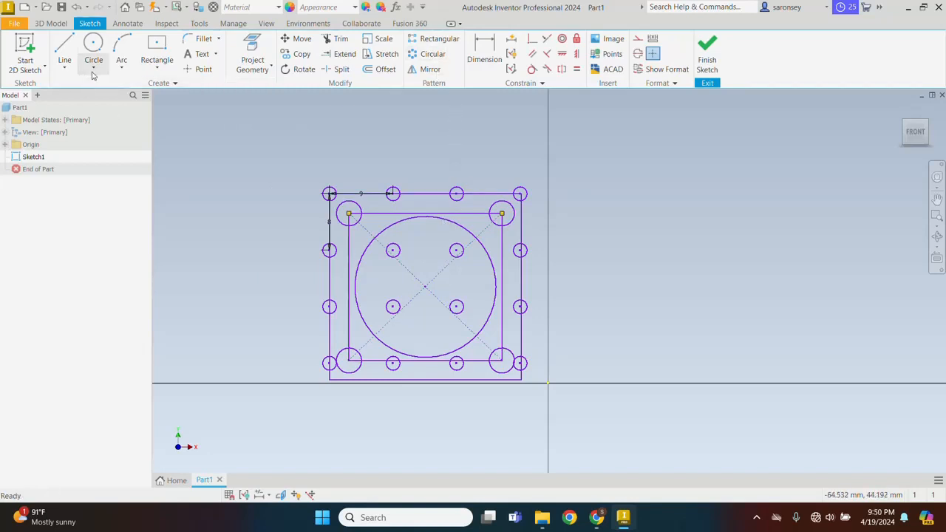
Draw a small circle where the upper-left diagonal meets the big circle, then start Circular Pattern.
{"action": "left_click", "coordinate": [93, 44]}
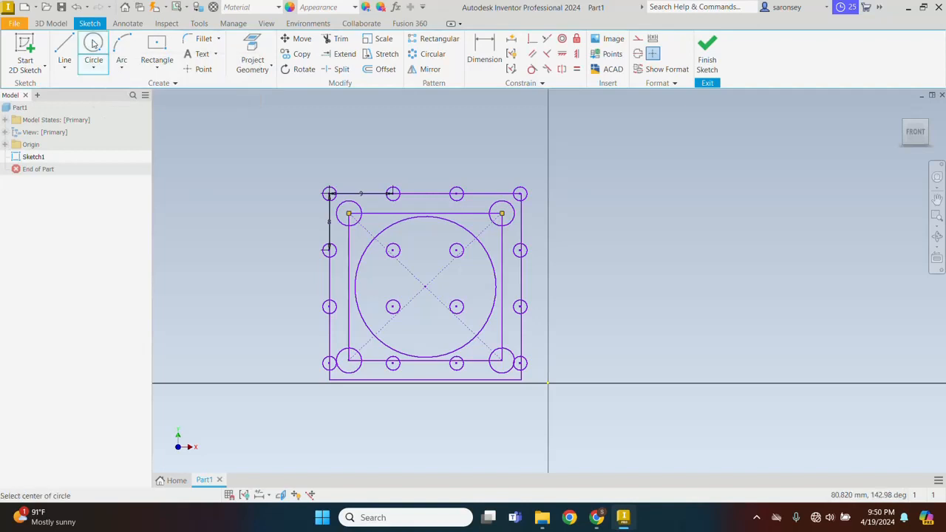
{"action": "left_click", "coordinate": [376, 237]}
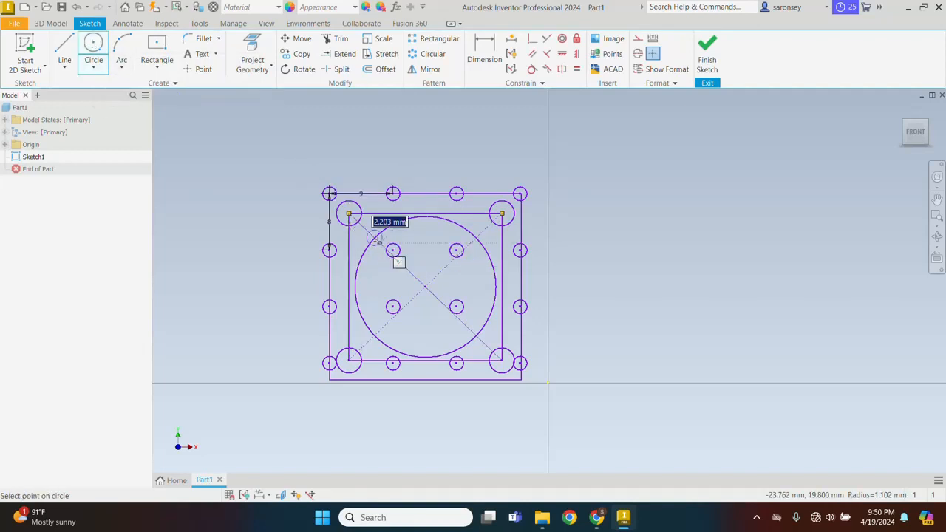
{"action": "left_click", "coordinate": [379, 241]}
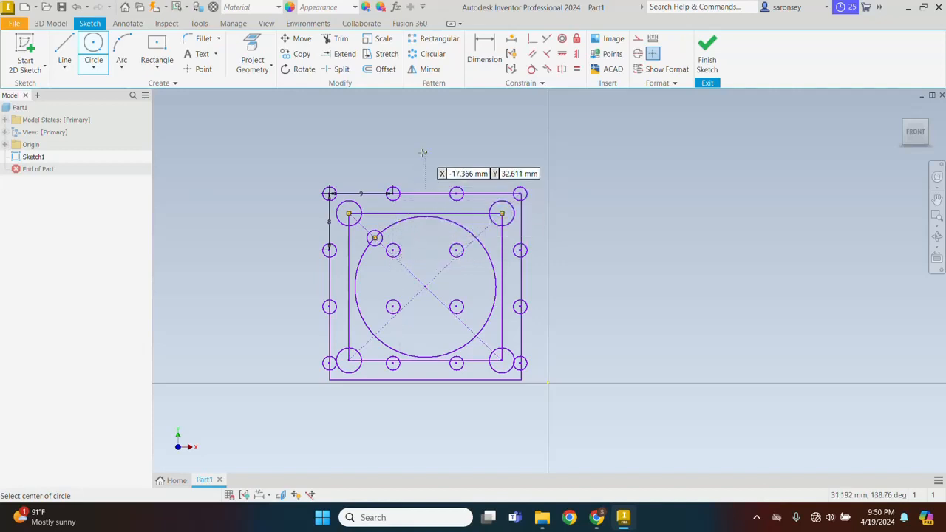
{"action": "left_click", "coordinate": [433, 54]}
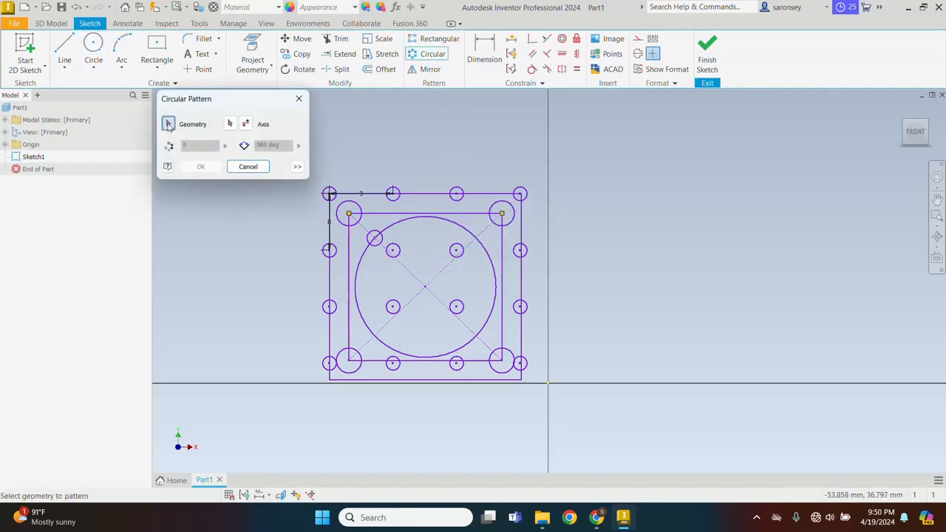
Circular-pattern the new small circle 8 times over 360 deg around the big circle's centre.
{"action": "left_click", "coordinate": [378, 237]}
{"action": "left_click", "coordinate": [230, 123]}
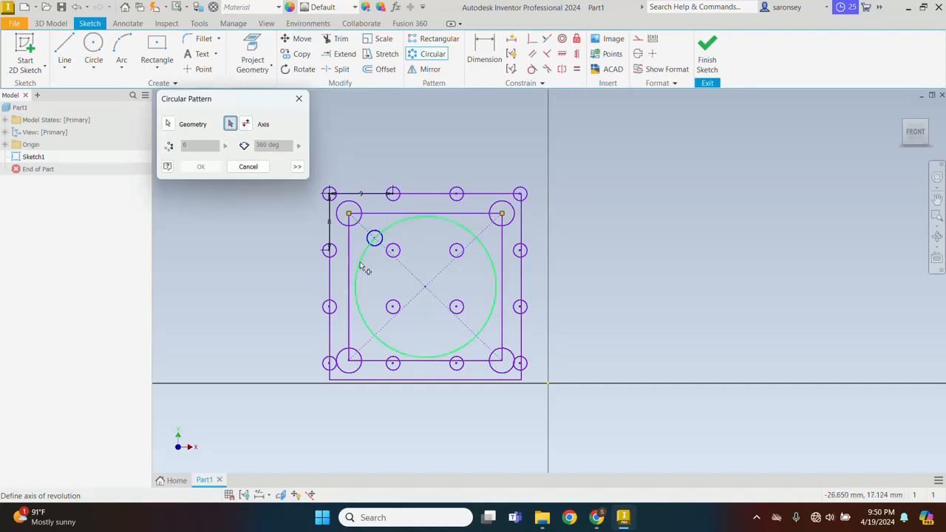
{"action": "left_click", "coordinate": [426, 288]}
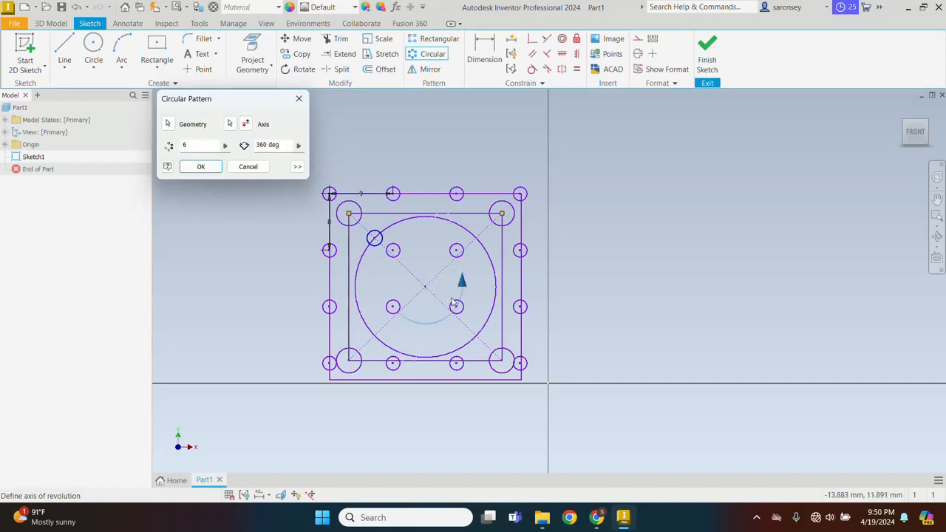
{"action": "scroll", "coordinate": [412, 275], "scroll_direction": "up", "scroll_amount": 3}
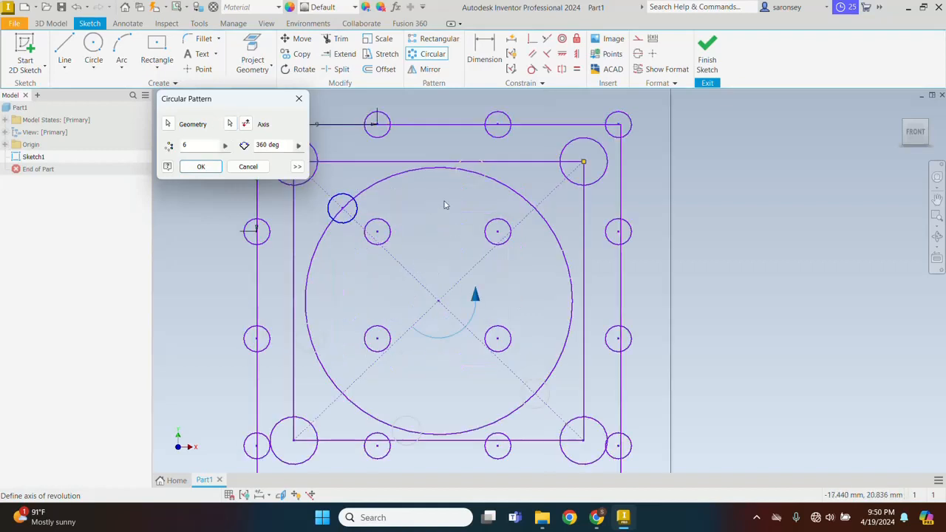
{"action": "left_click", "coordinate": [191, 148]}
{"action": "left_click_drag", "start_coordinate": [191, 150], "coordinate": [184, 150]}
{"action": "type", "text": "8"}
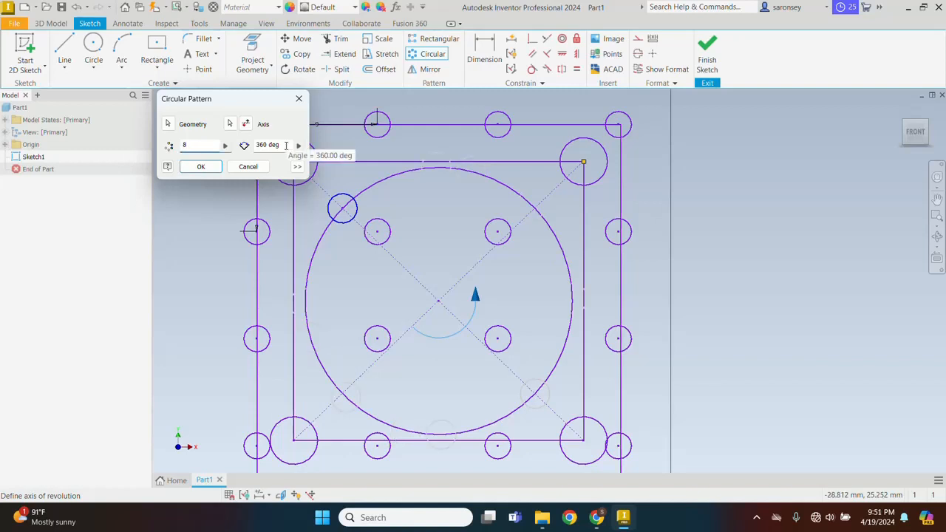
{"action": "left_click_drag", "start_coordinate": [285, 146], "coordinate": [256, 147]}
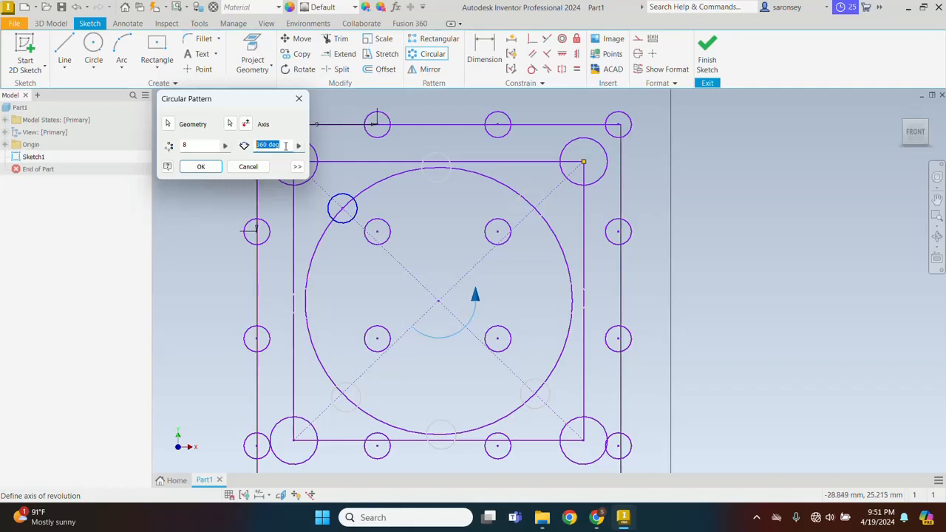
{"action": "left_click", "coordinate": [285, 146]}
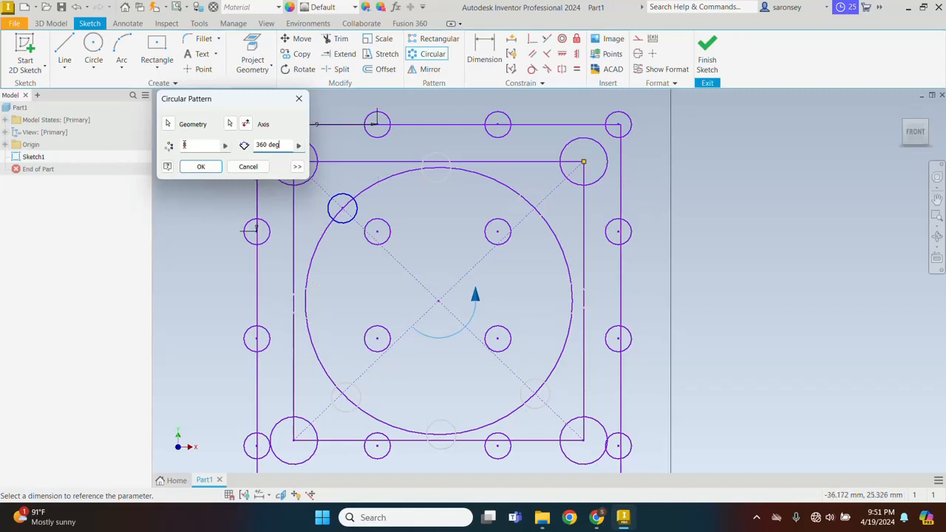
{"action": "left_click", "coordinate": [200, 167]}
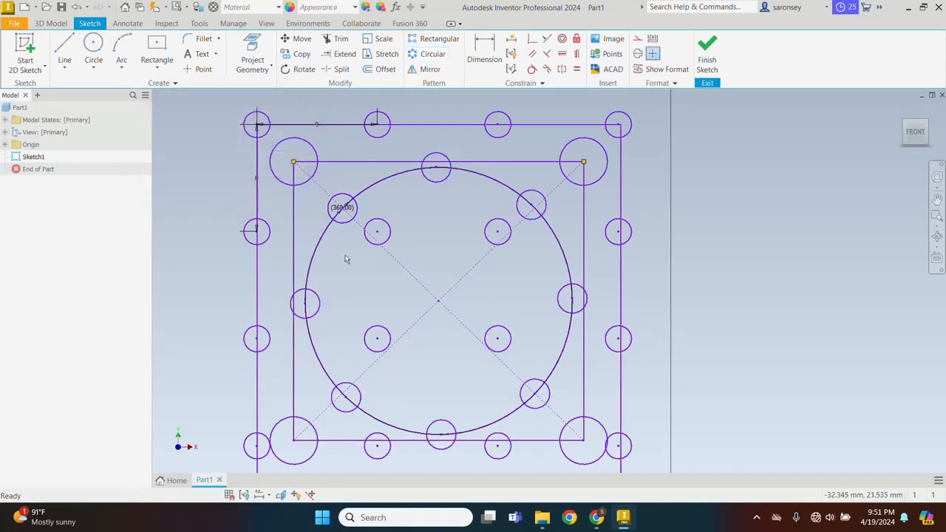
Draw a vertical line along the Y axis from above the block down to the origin.
{"action": "scroll", "coordinate": [467, 322], "scroll_direction": "up", "scroll_amount": 2}
{"action": "scroll", "coordinate": [467, 322], "scroll_direction": "up", "scroll_amount": 3}
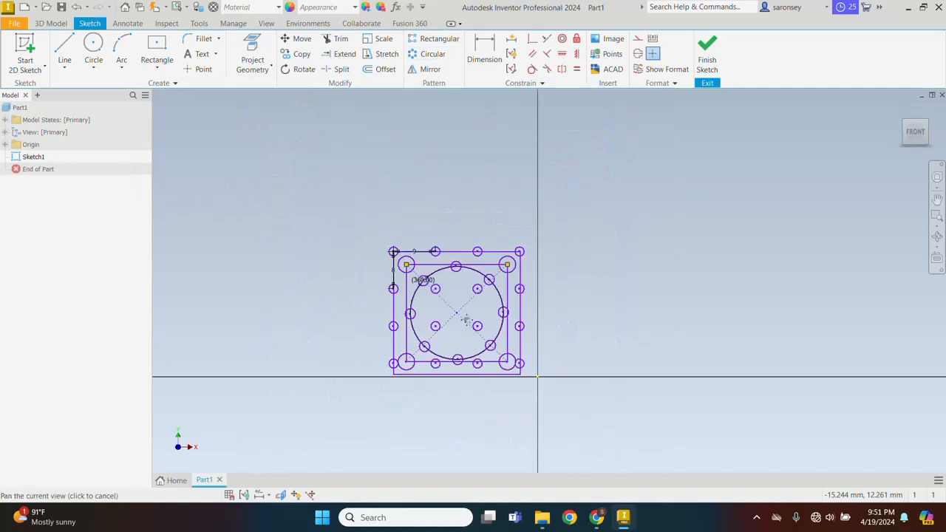
{"action": "middle_click_drag", "start_coordinate": [467, 322], "coordinate": [446, 271]}
{"action": "scroll", "coordinate": [447, 304], "scroll_direction": "down", "scroll_amount": 3}
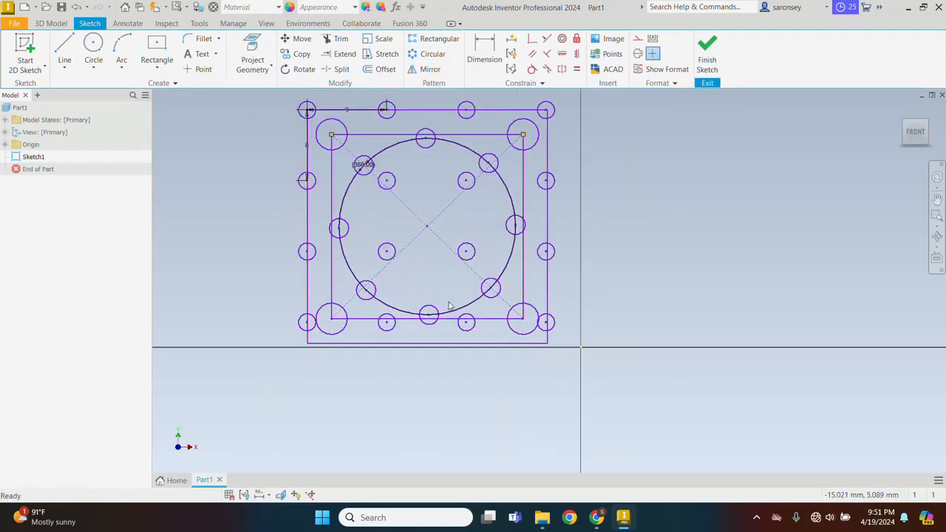
{"action": "middle_click_drag", "start_coordinate": [643, 124], "coordinate": [615, 192]}
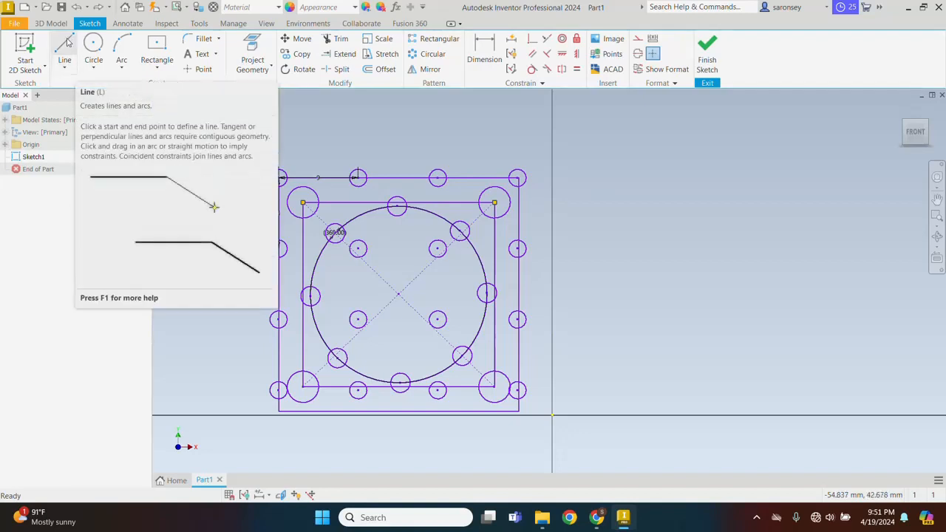
{"action": "left_click", "coordinate": [73, 71]}
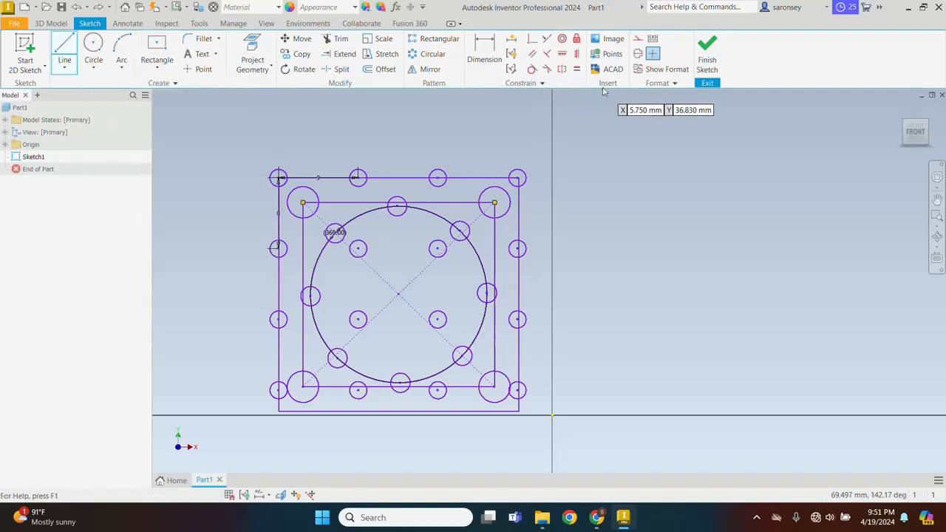
{"action": "left_click", "coordinate": [552, 164]}
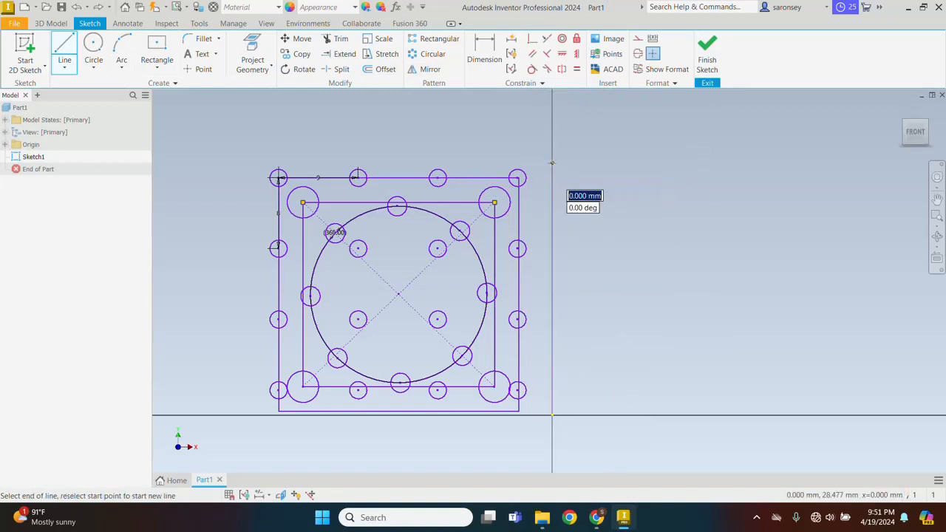
{"action": "left_click", "coordinate": [552, 415]}
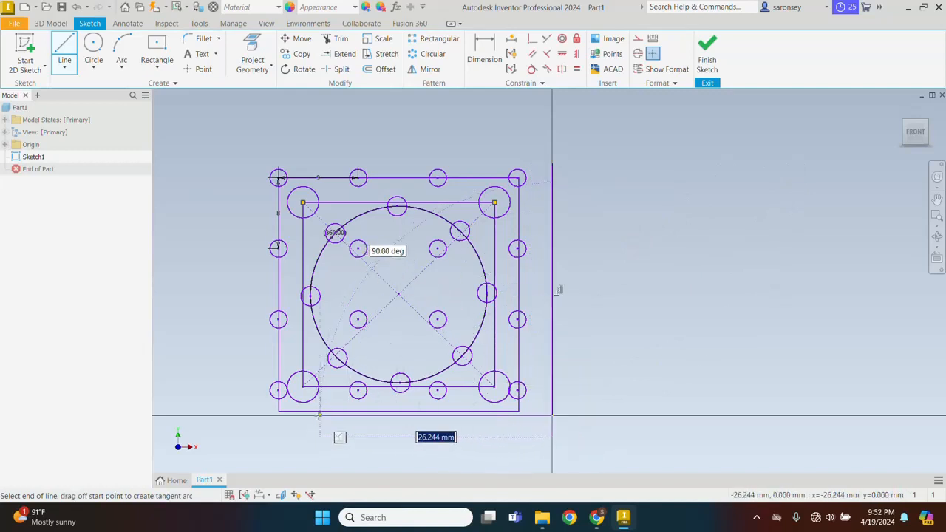
{"action": "right_click", "coordinate": [720, 252]}
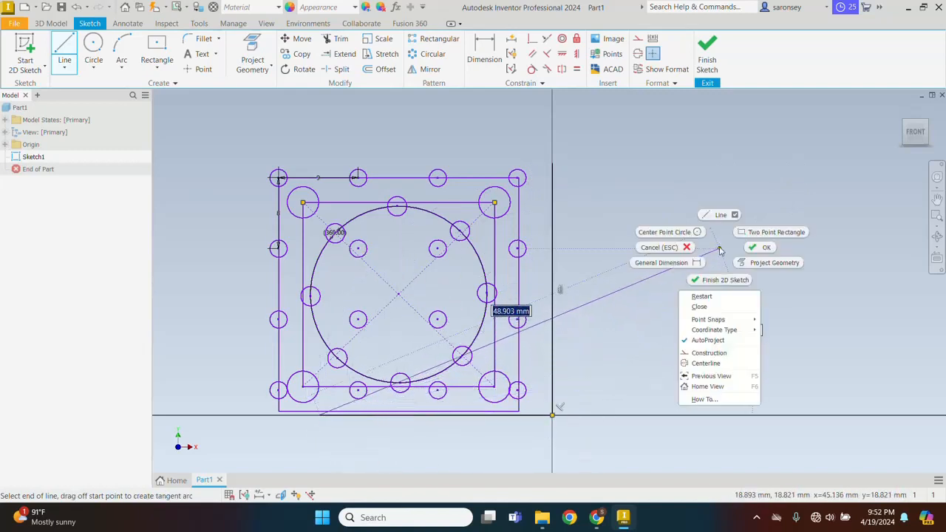
{"action": "left_click", "coordinate": [755, 248]}
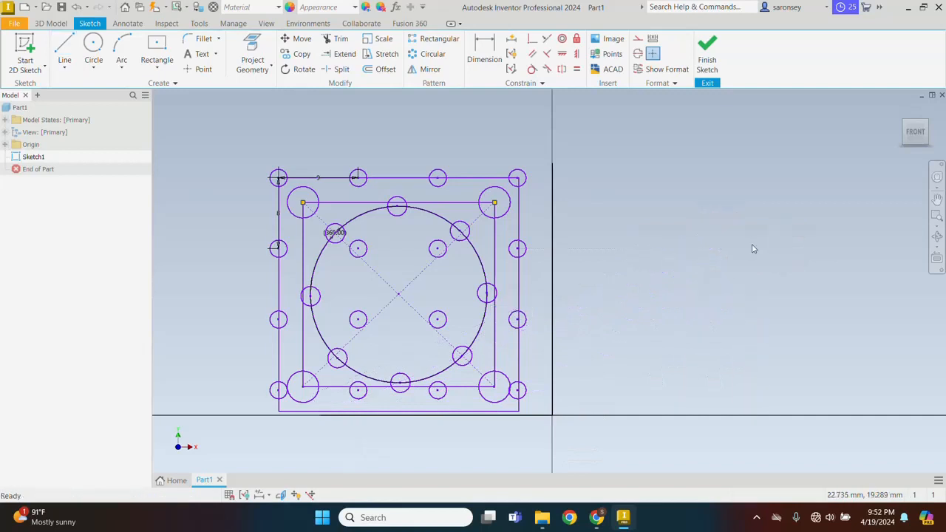
Convert the new vertical line and the bottom horizontal line to construction geometry.
{"action": "left_click", "coordinate": [550, 292]}
{"action": "left_click", "coordinate": [636, 39]}
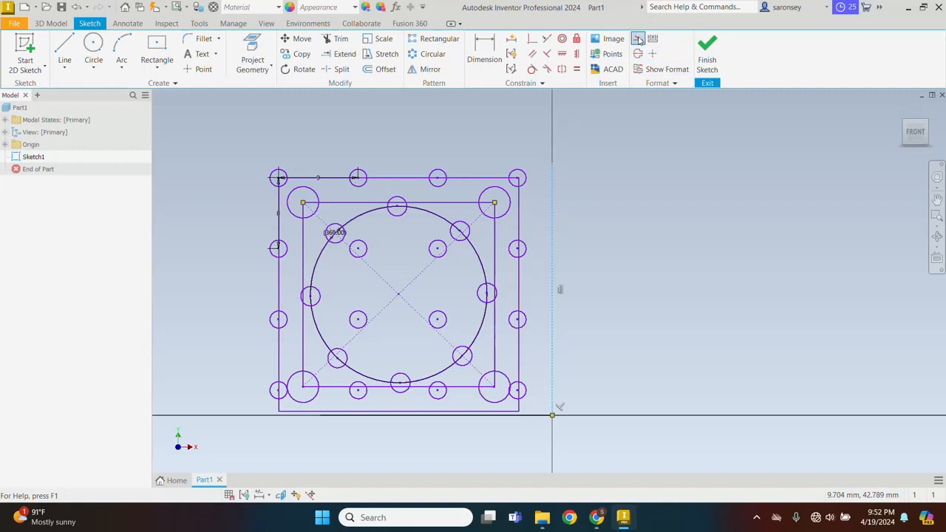
{"action": "left_click", "coordinate": [547, 416]}
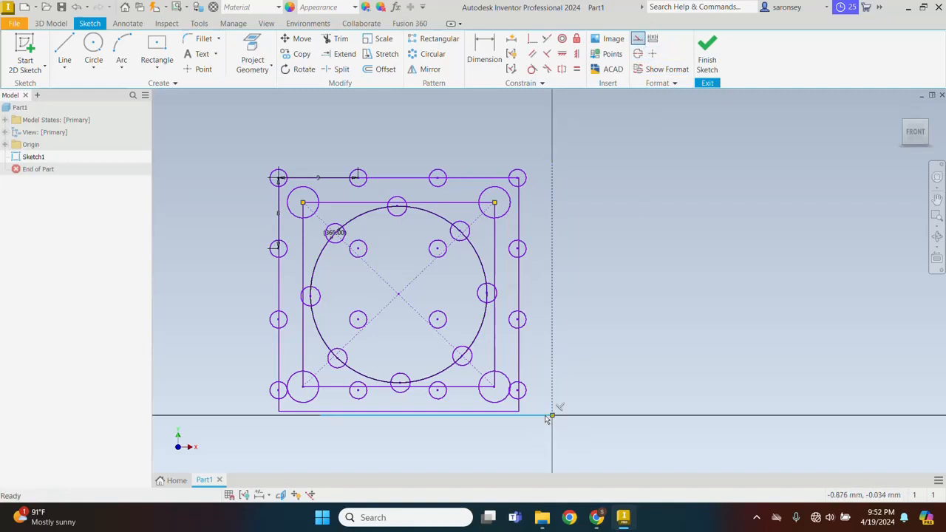
{"action": "left_click", "coordinate": [637, 40]}
{"action": "middle_click_drag", "start_coordinate": [629, 320], "coordinate": [635, 304]}
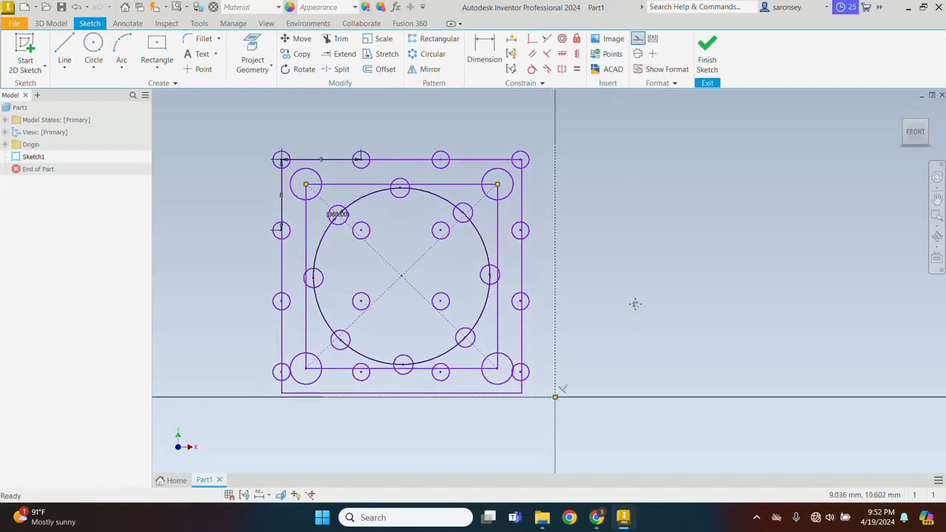
Mirror the entire block across the vertical construction line, creating a second block to its right.
{"action": "left_click", "coordinate": [429, 69]}
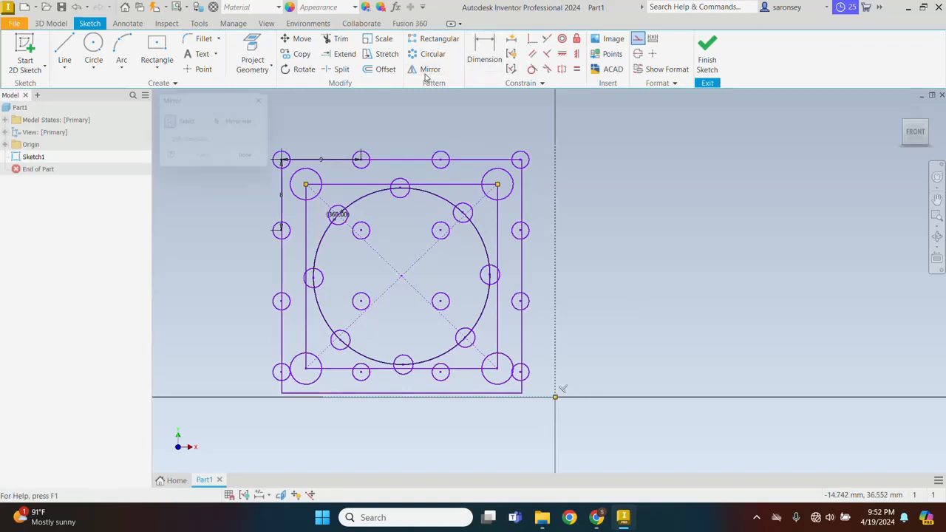
{"action": "middle_click_drag", "start_coordinate": [404, 101], "coordinate": [452, 102]}
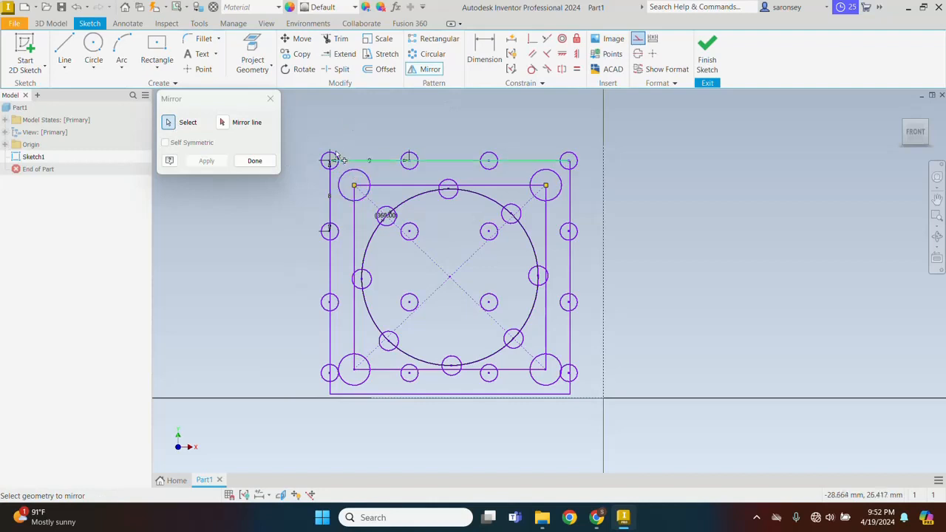
{"action": "mouse_move", "coordinate": [305, 121]}
{"action": "left_mouse_down"}
{"action": "mouse_move", "coordinate": [405, 186]}
{"action": "mouse_move", "coordinate": [589, 401]}
{"action": "left_mouse_up"}
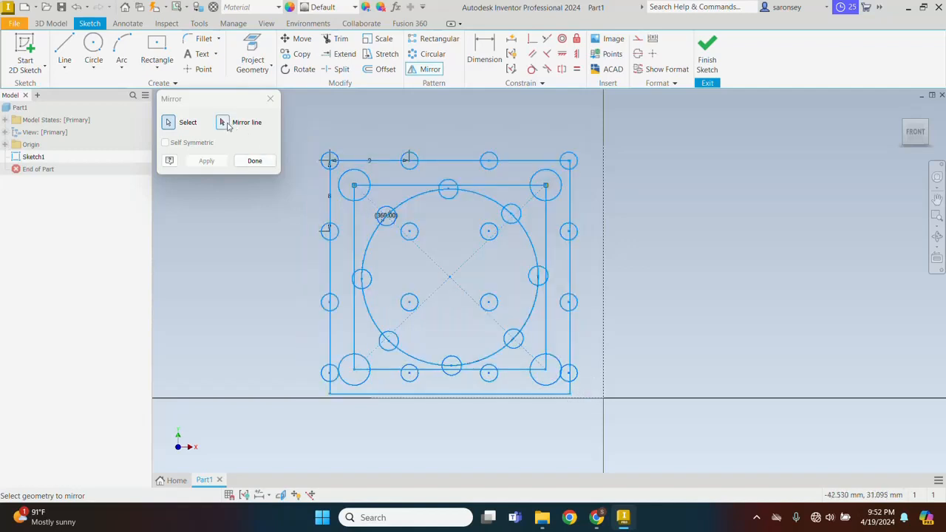
{"action": "left_click", "coordinate": [226, 125]}
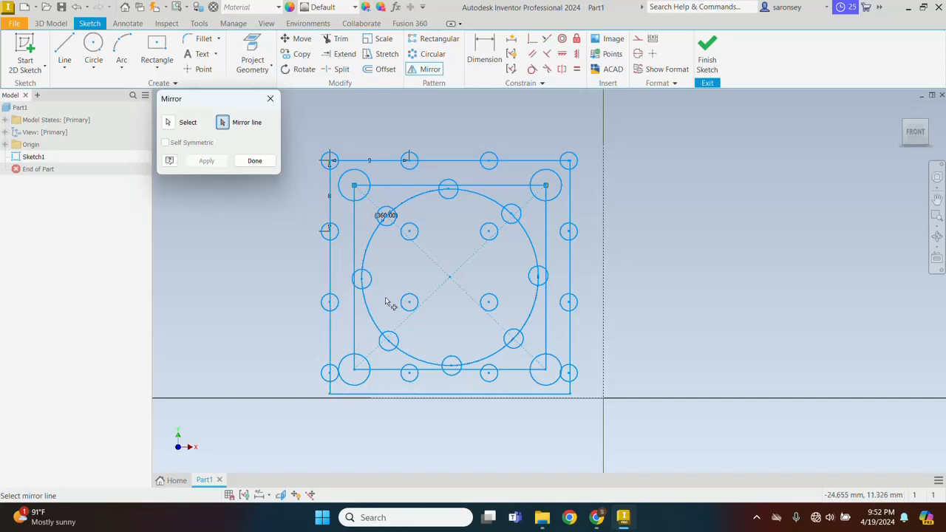
{"action": "left_click", "coordinate": [606, 240]}
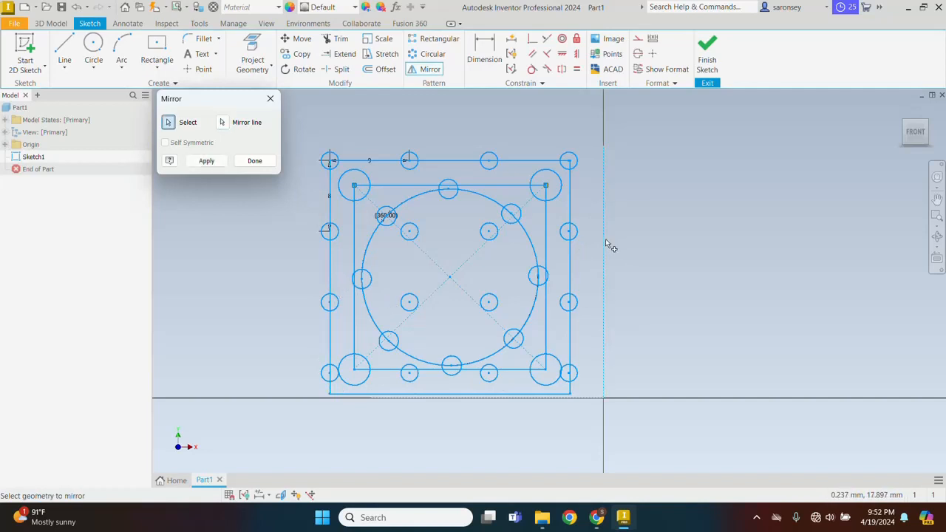
{"action": "middle_click_drag", "start_coordinate": [644, 340], "coordinate": [637, 290]}
{"action": "left_click", "coordinate": [206, 161]}
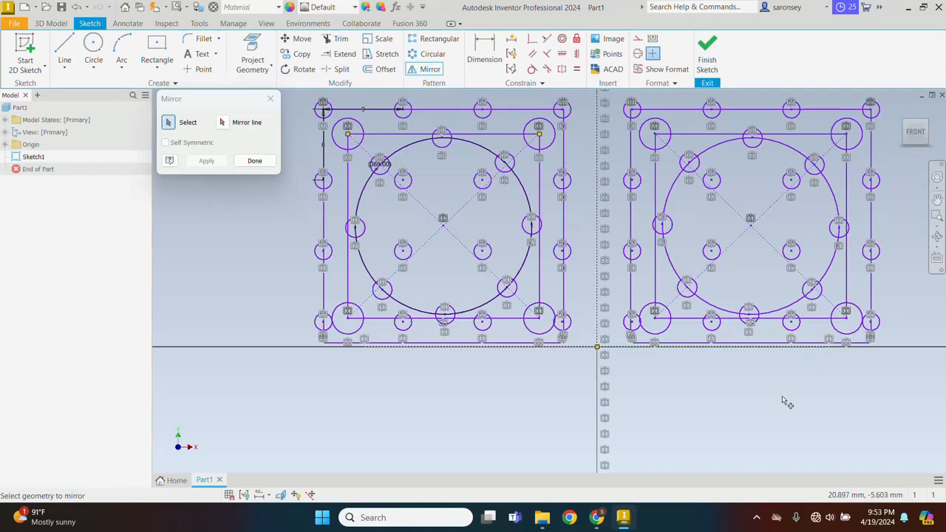
{"action": "scroll", "coordinate": [817, 360], "scroll_direction": "down", "scroll_amount": 2}
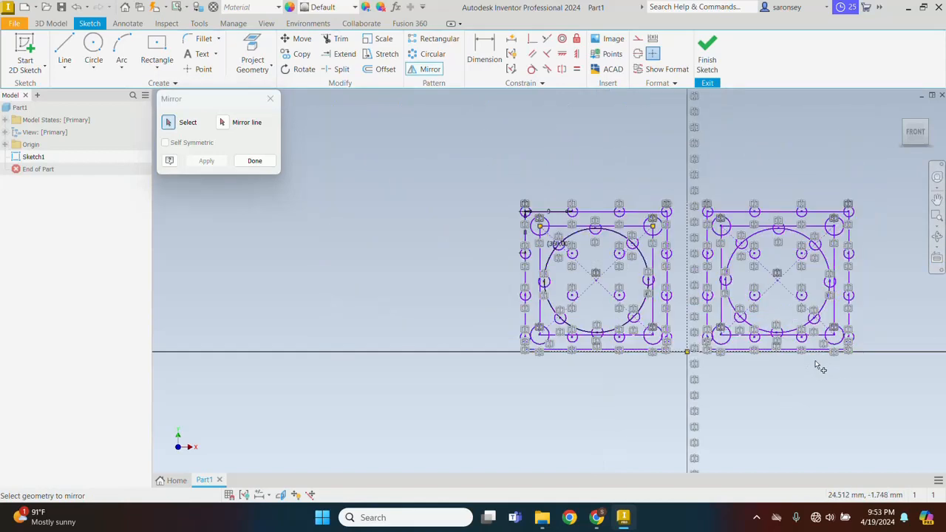
{"action": "mouse_move", "coordinate": [820, 365]}
{"action": "middle_mouse_down"}
{"action": "mouse_move", "coordinate": [572, 296]}
{"action": "mouse_move", "coordinate": [594, 303]}
{"action": "middle_mouse_up"}
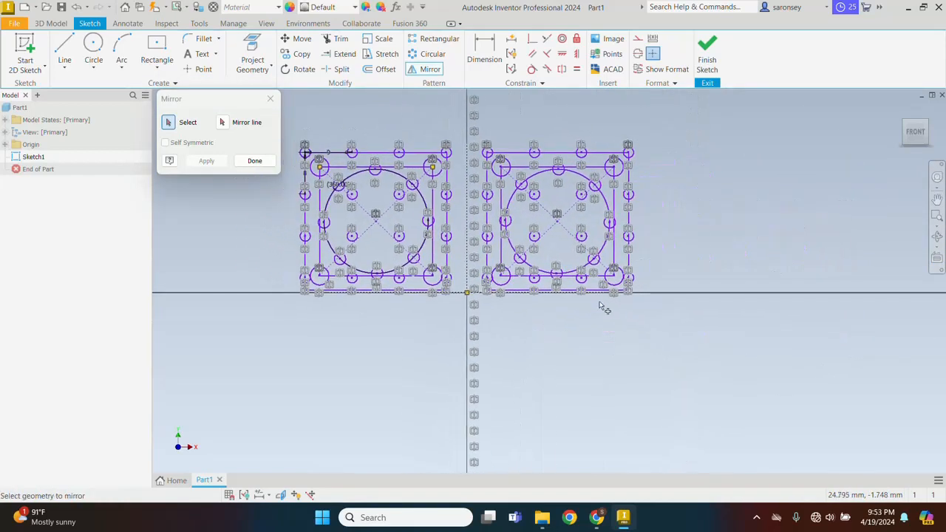
{"action": "left_click", "coordinate": [254, 160]}
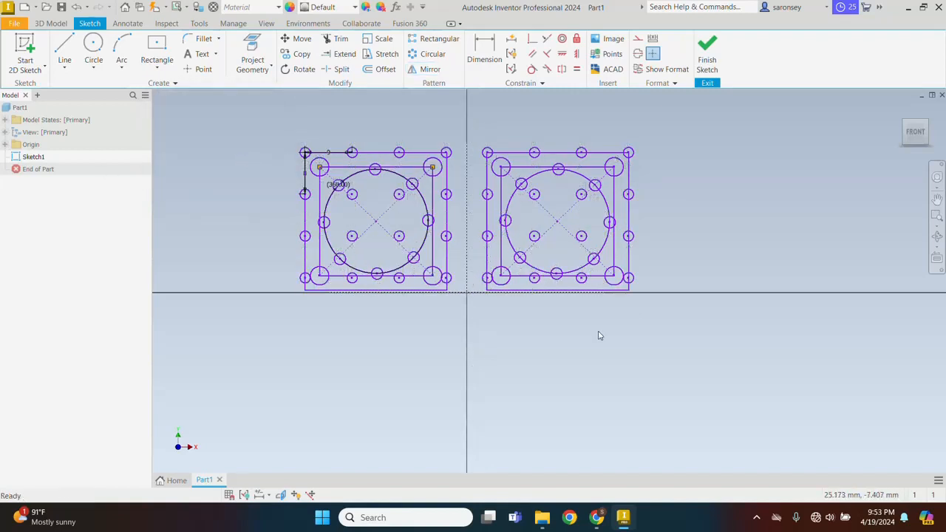
{"action": "middle_click_drag", "start_coordinate": [599, 335], "coordinate": [628, 353]}
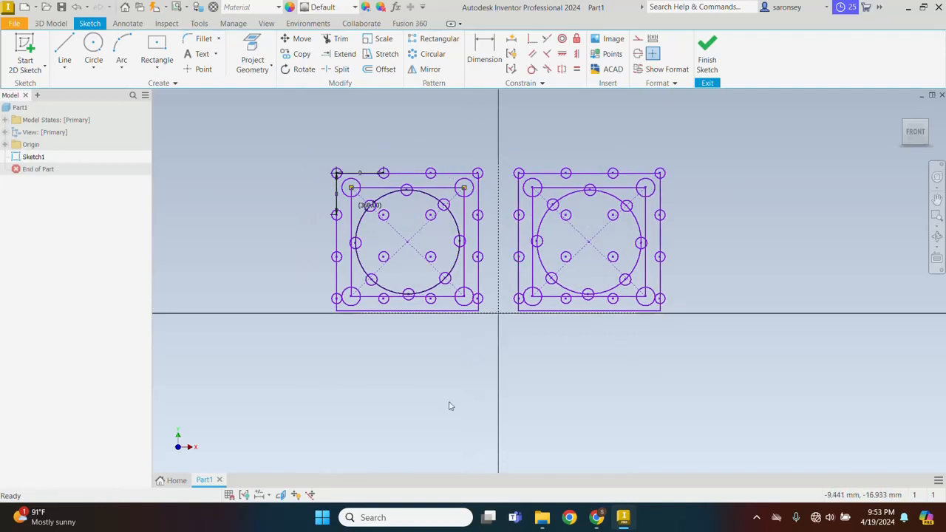
Mirror both blocks across the horizontal line, adding the lower pair of blocks.
{"action": "left_click", "coordinate": [429, 69]}
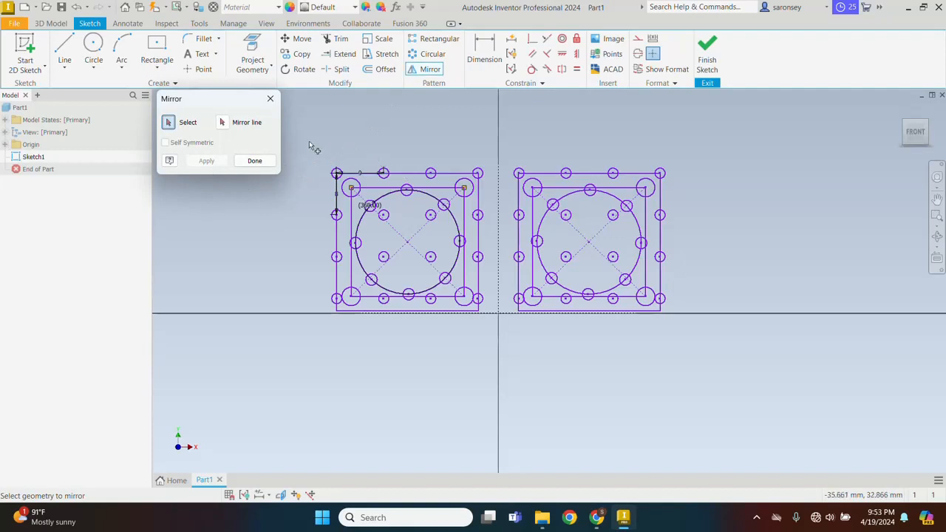
{"action": "mouse_move", "coordinate": [309, 141]}
{"action": "left_mouse_down"}
{"action": "mouse_move", "coordinate": [529, 201]}
{"action": "mouse_move", "coordinate": [672, 278]}
{"action": "mouse_move", "coordinate": [693, 316]}
{"action": "left_mouse_up"}
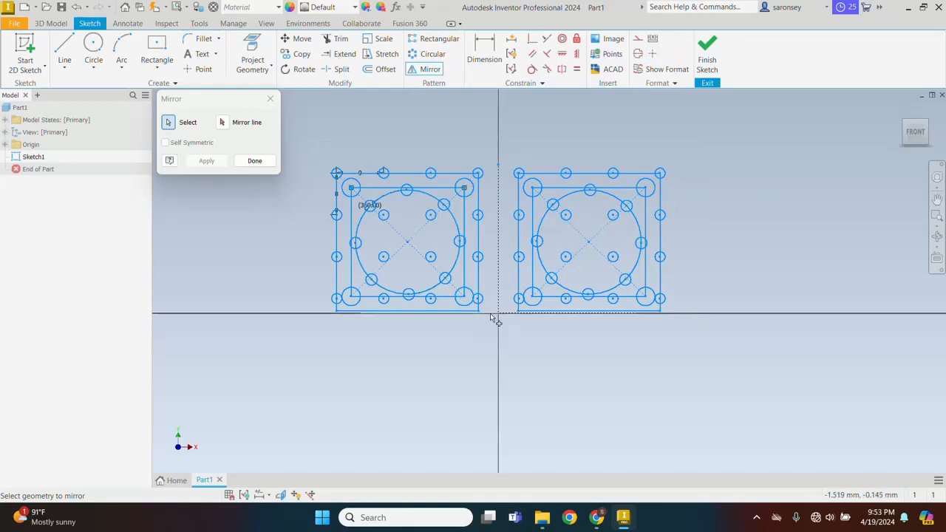
{"action": "left_click", "coordinate": [222, 122]}
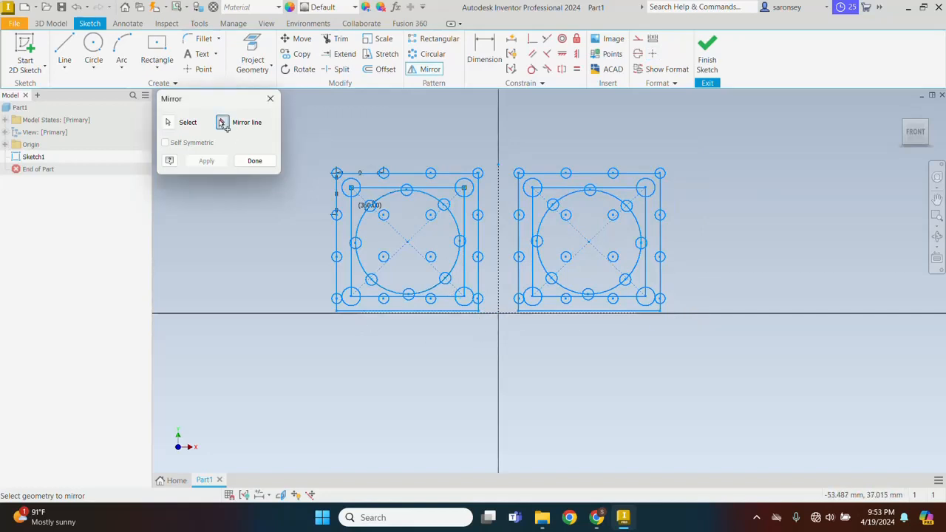
{"action": "left_click", "coordinate": [492, 317]}
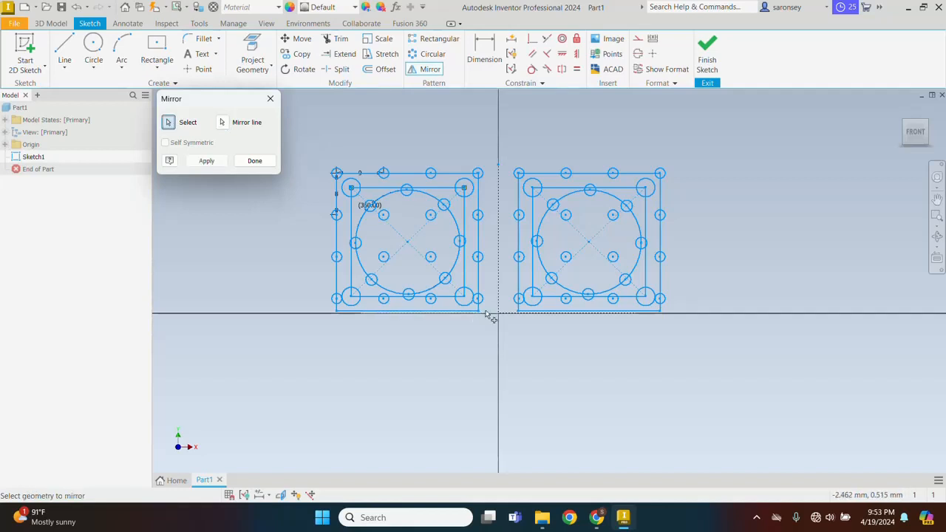
{"action": "left_click", "coordinate": [206, 161]}
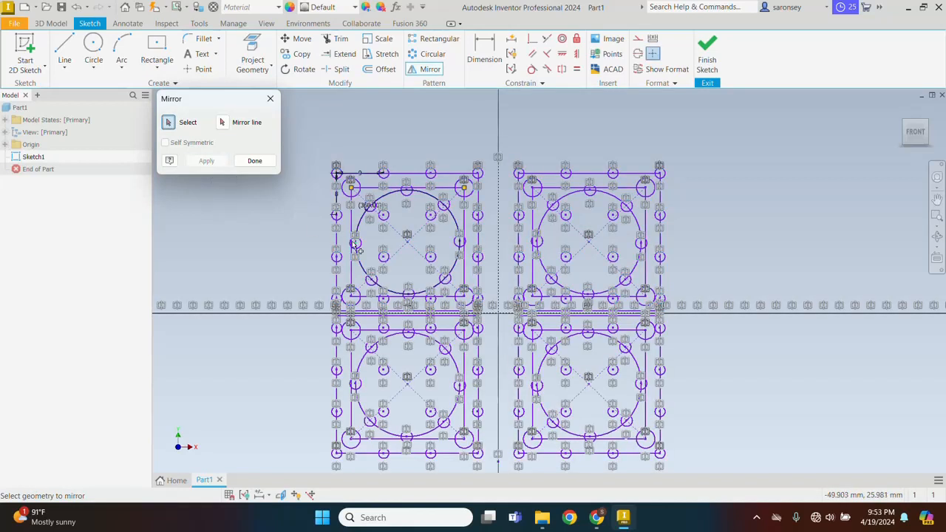
{"action": "left_click", "coordinate": [255, 162]}
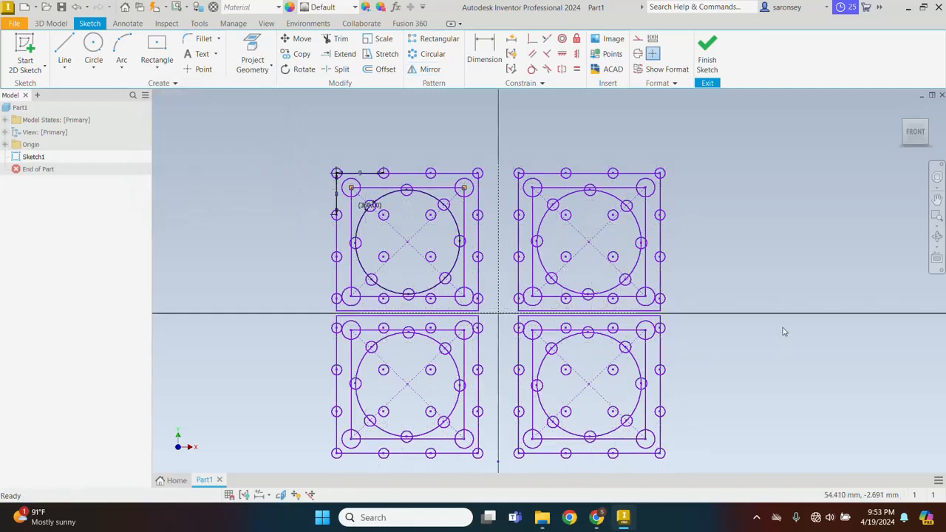
{"action": "middle_click_drag", "start_coordinate": [782, 327], "coordinate": [812, 300]}
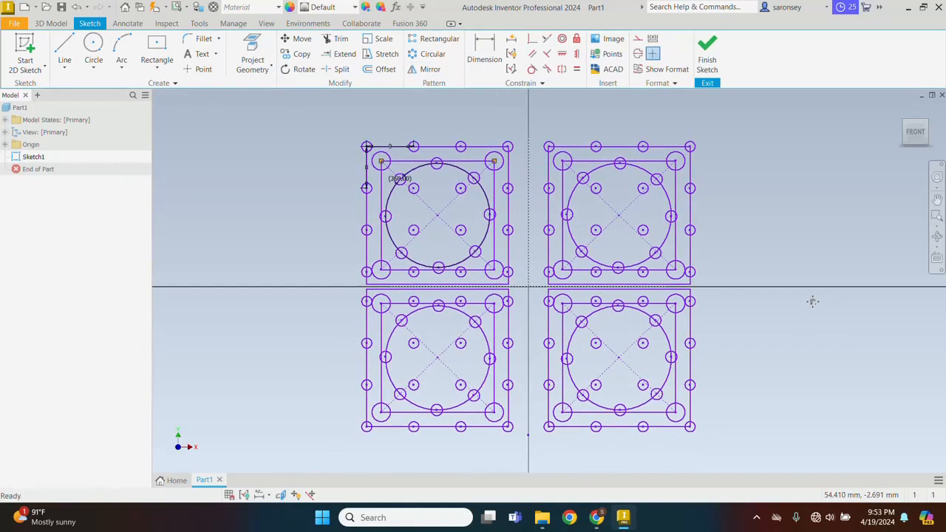